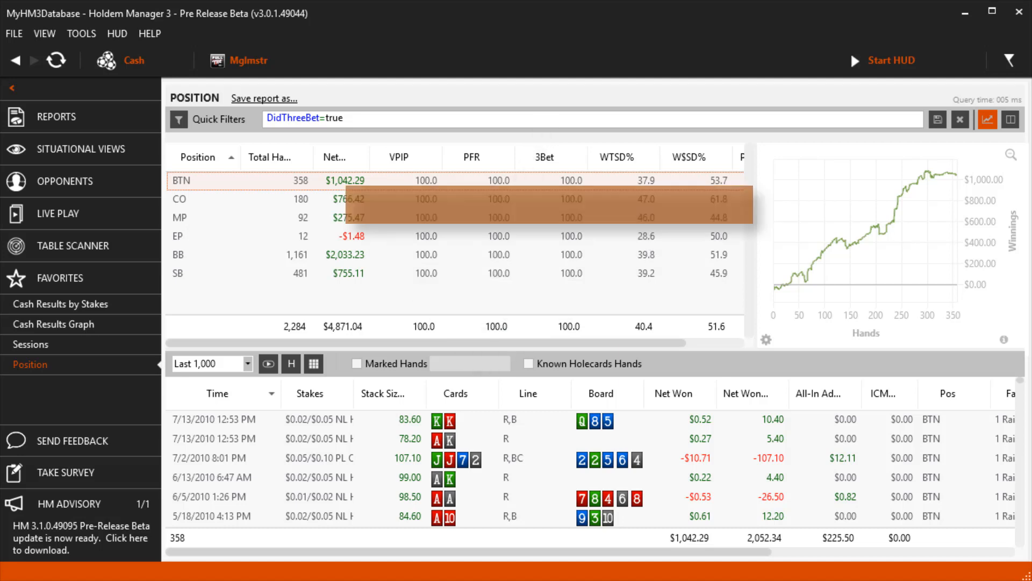
# Clear the Position report's active filter and apply the quick filters 3 Bet and All in on Turn
pyautogui.click(960, 129)
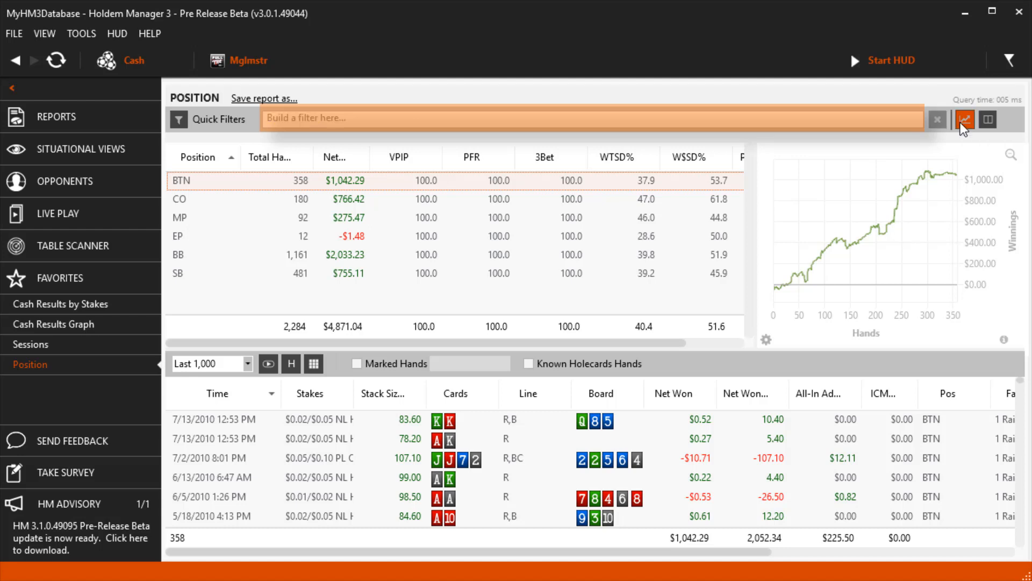
pyautogui.click(181, 122)
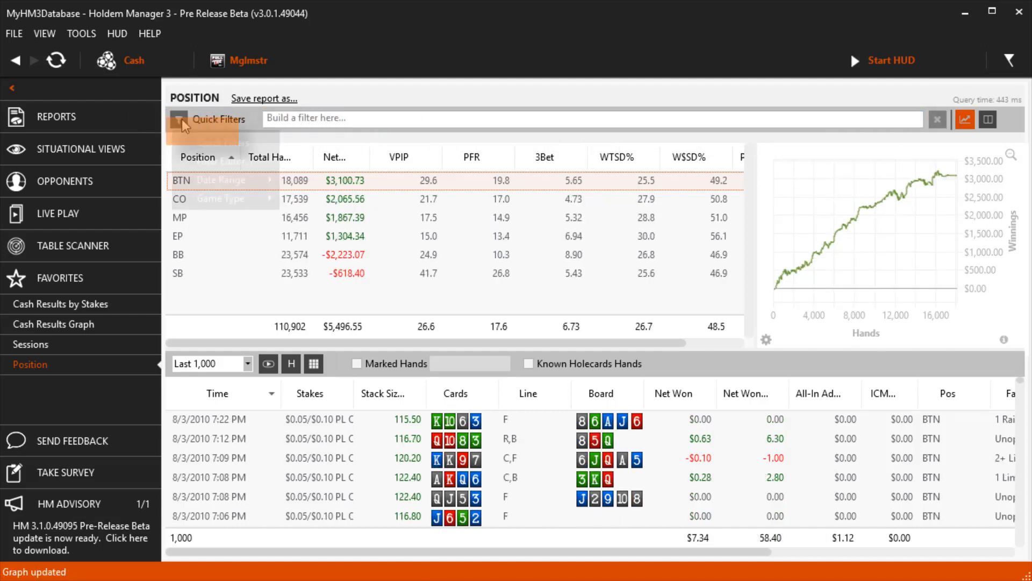
pyautogui.click(204, 145)
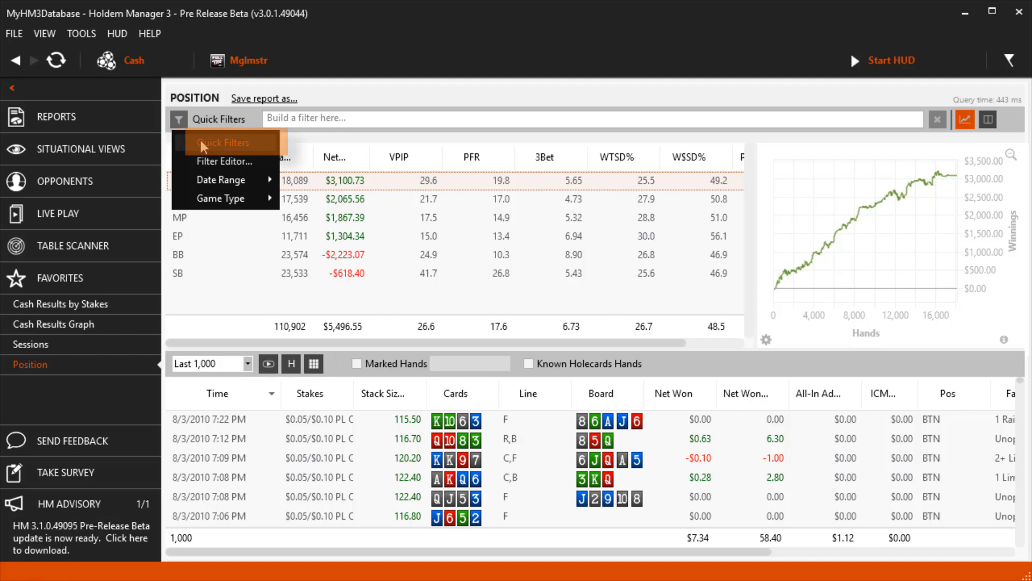
pyautogui.click(774, 178)
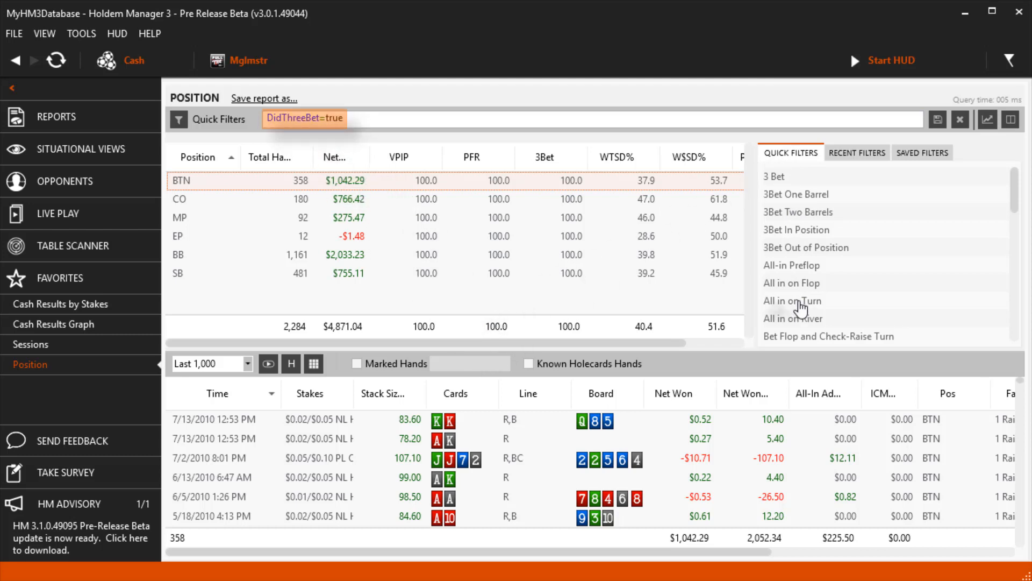
pyautogui.click(800, 302)
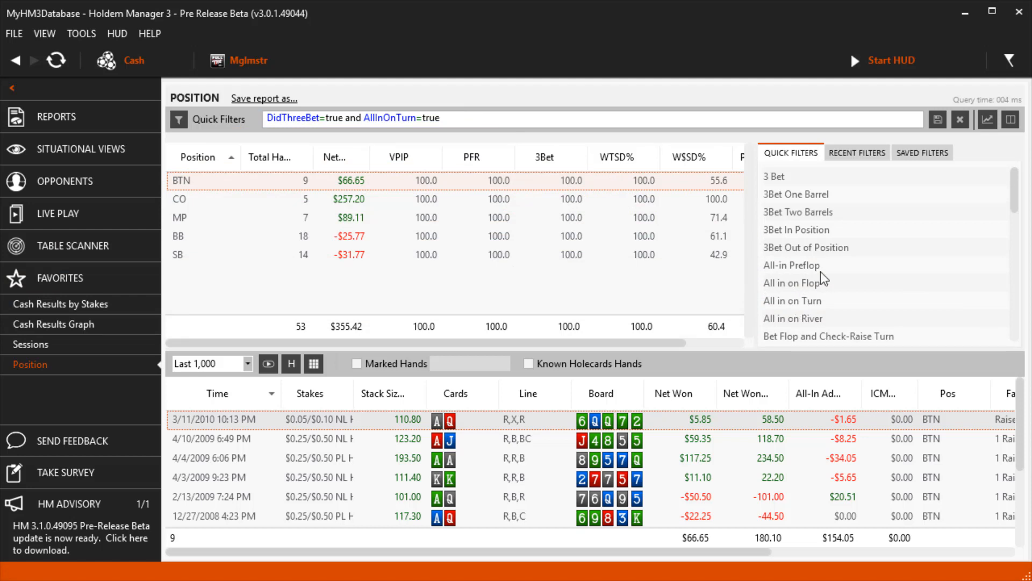
# Clear the quick filters and build and apply the filter expression DidThreeBet=true using the suggested terms
pyautogui.click(962, 120)
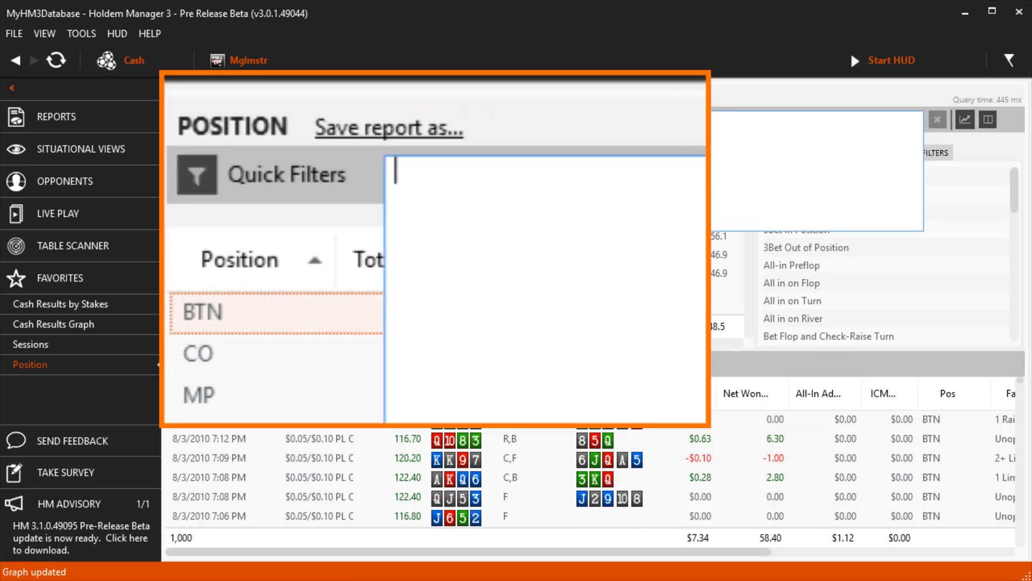
pyautogui.write('THR')
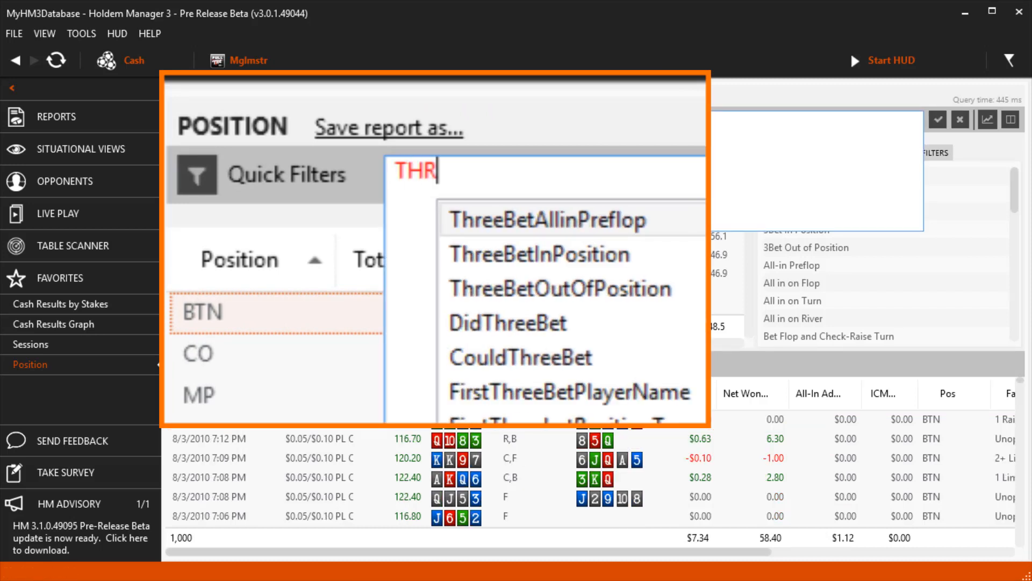
pyautogui.press('Down')
pyautogui.press('Down')
pyautogui.press('Down')
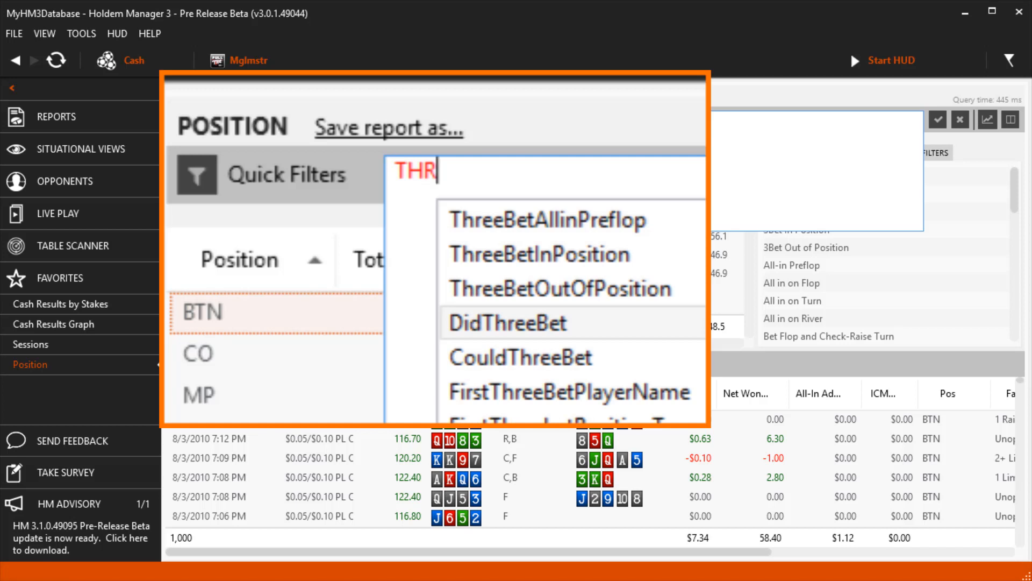
pyautogui.press('Return')
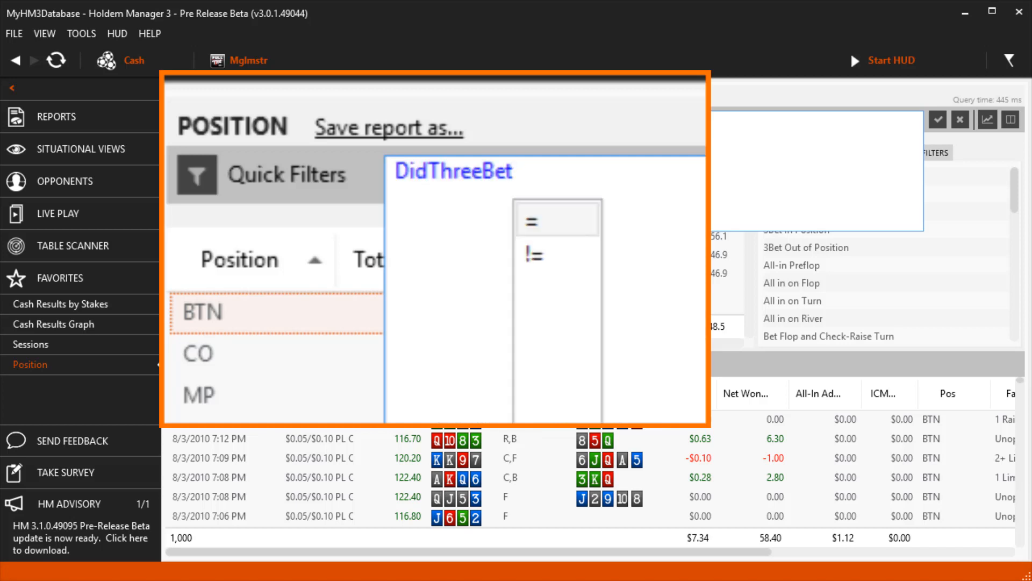
pyautogui.press('Return')
pyautogui.press('Return')
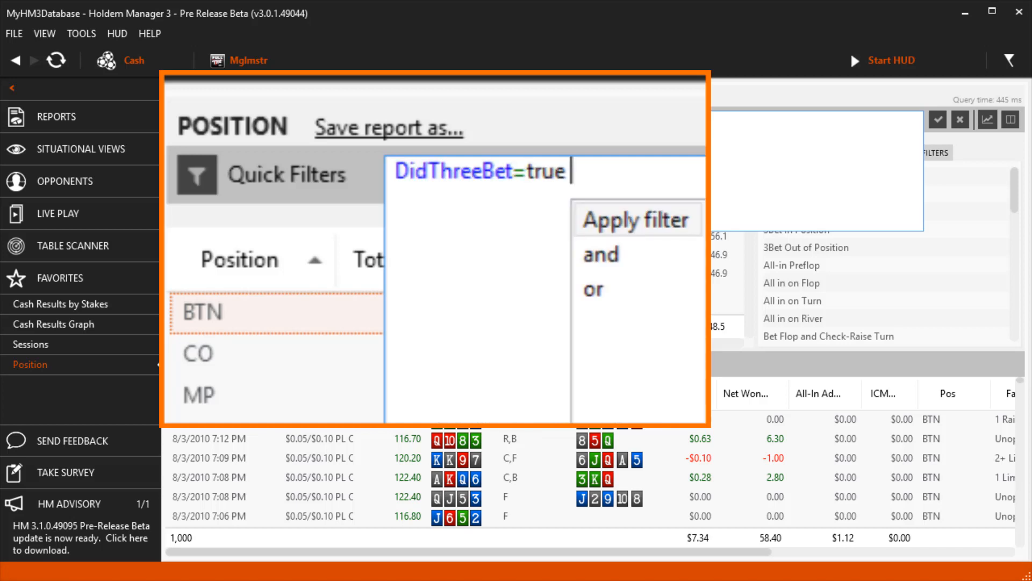
pyautogui.press('Return')
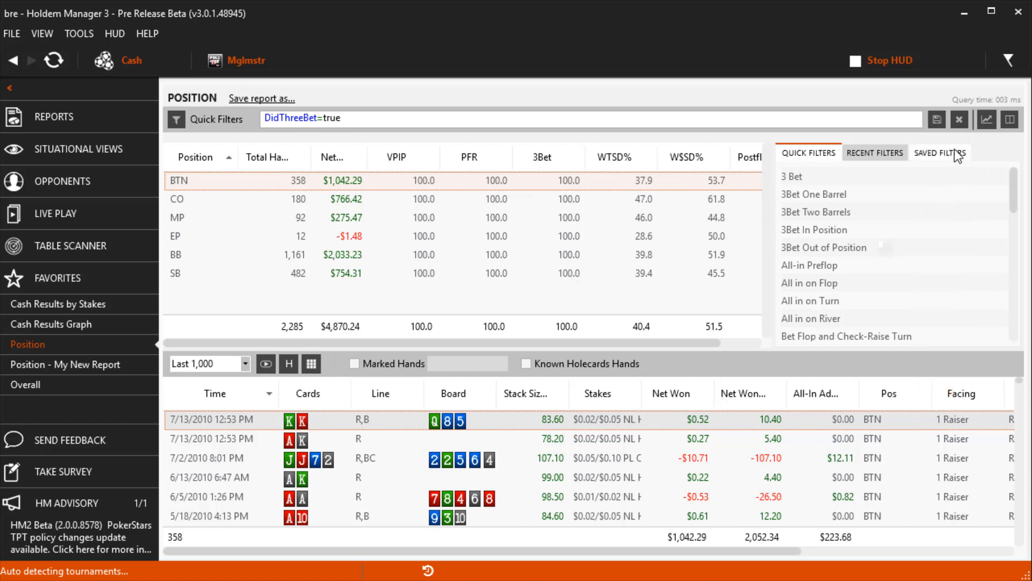
# Show the saved filters and clear the DidThreeBet filter from the Position report
pyautogui.click(955, 153)
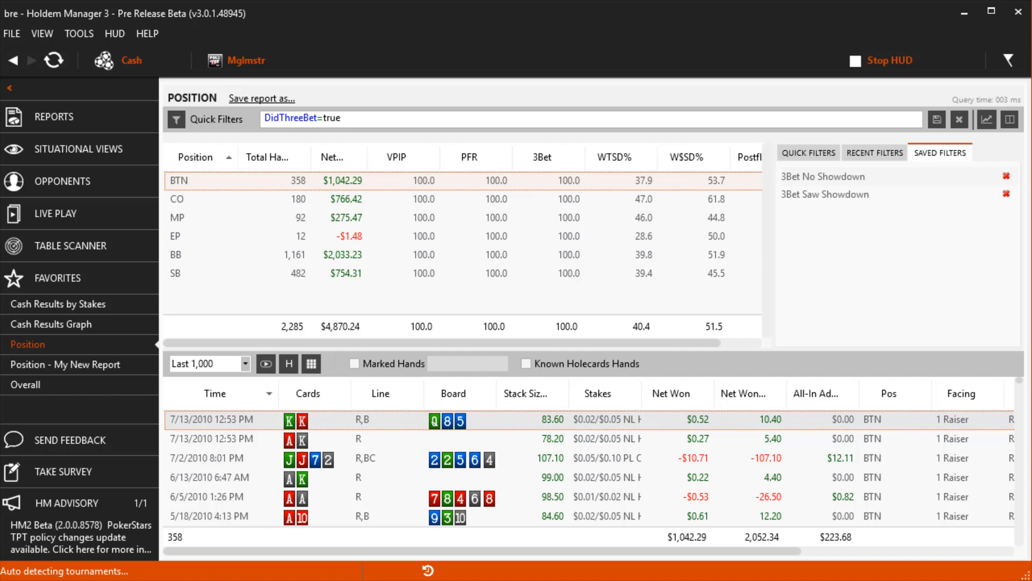
pyautogui.click(961, 118)
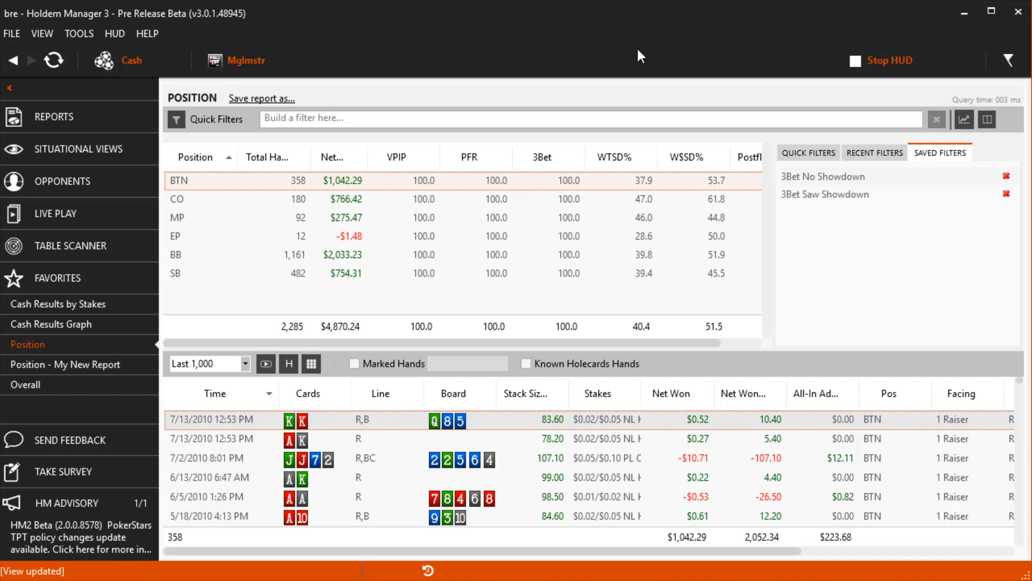
# Check the preset date range and game type filter options and open the Filter Editor
pyautogui.click(174, 122)
pyautogui.moveTo(197, 181)
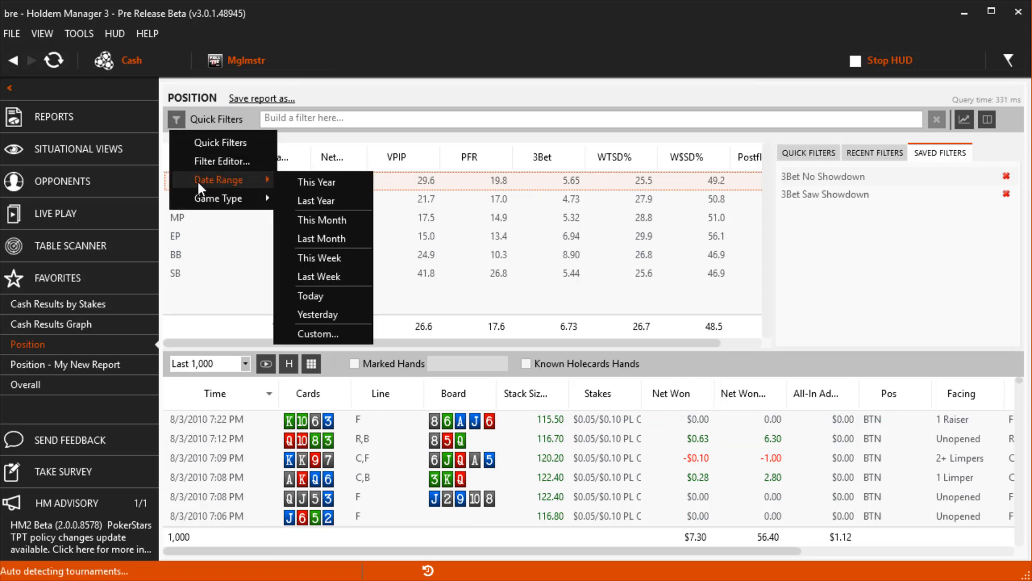
pyautogui.moveTo(202, 207)
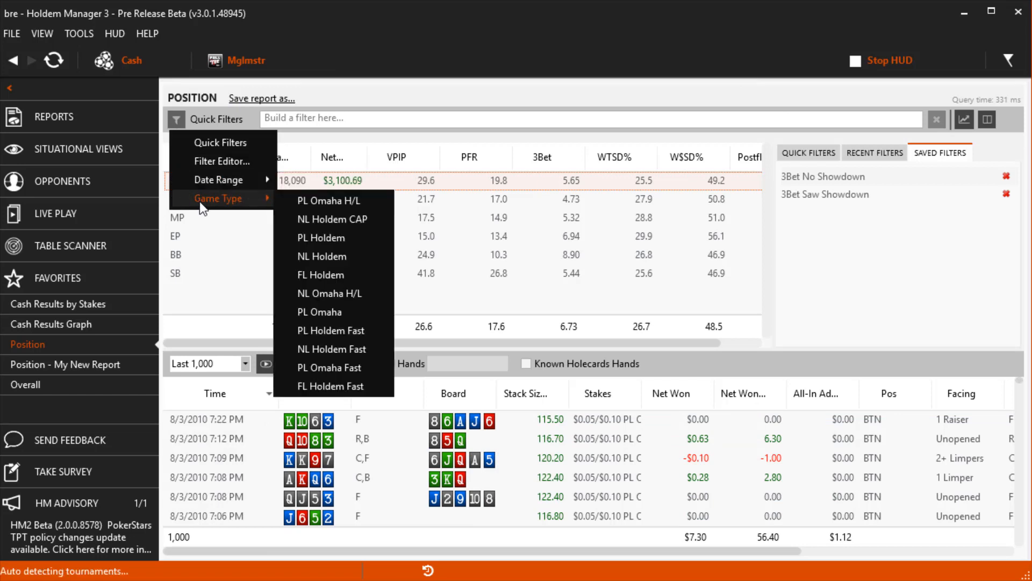
pyautogui.click(205, 159)
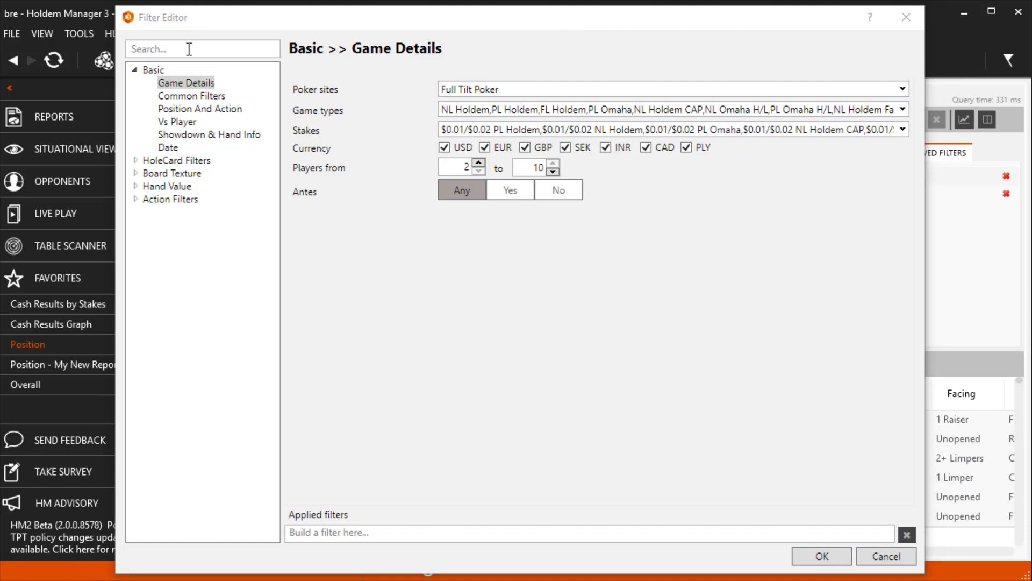
# In the Position And Action filters, set the Button as Hero and 3-Better and the Cutoff as Raiser, and apply the filter
pyautogui.click(195, 101)
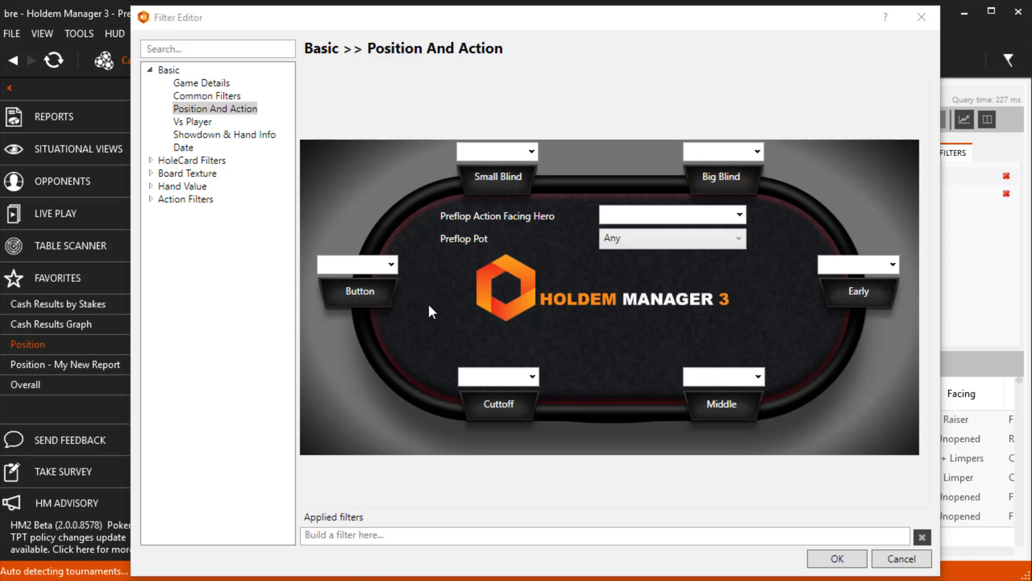
pyautogui.click(392, 264)
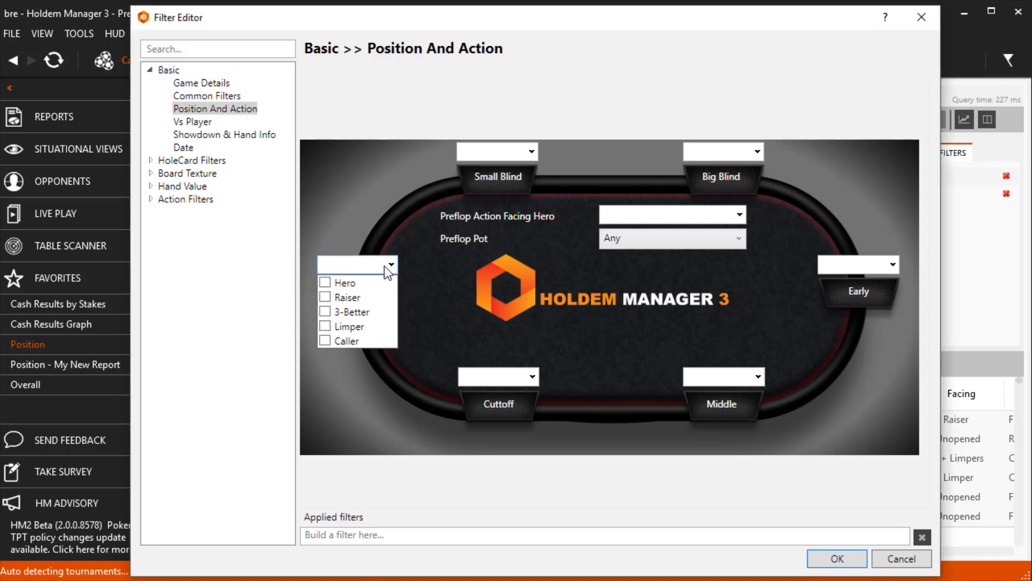
pyautogui.click(361, 282)
pyautogui.click(351, 311)
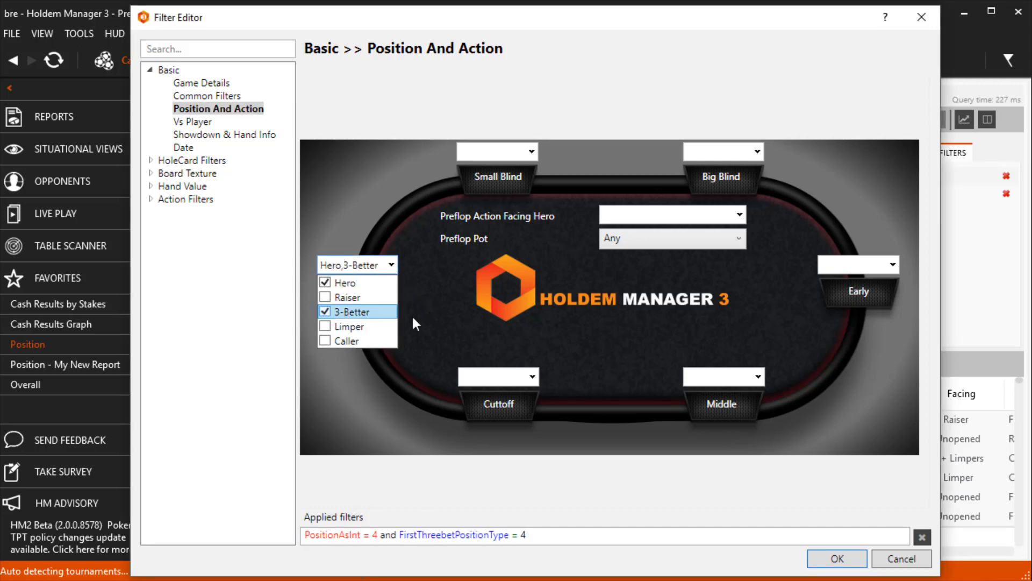
pyautogui.click(530, 378)
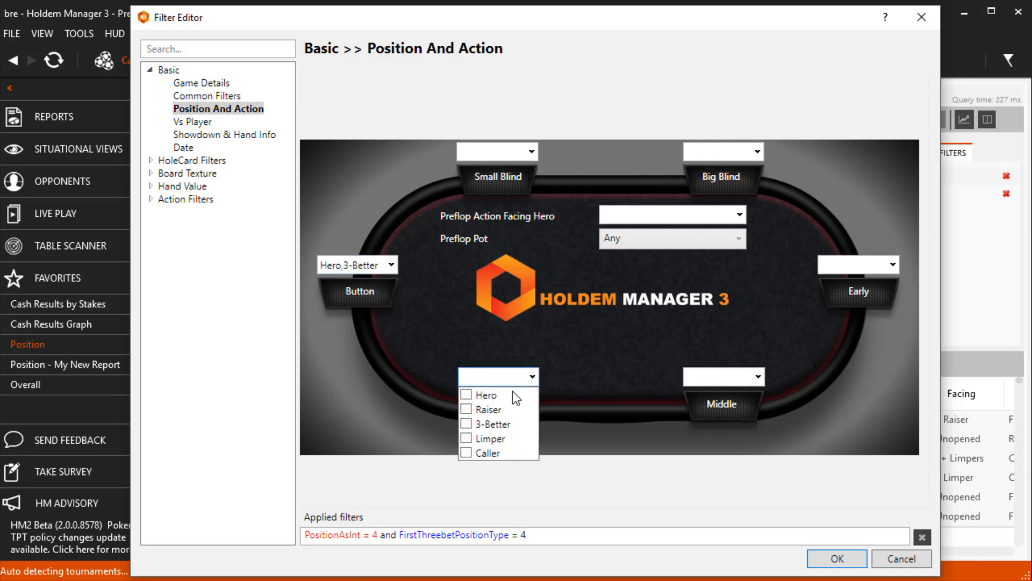
pyautogui.click(501, 411)
pyautogui.click(549, 326)
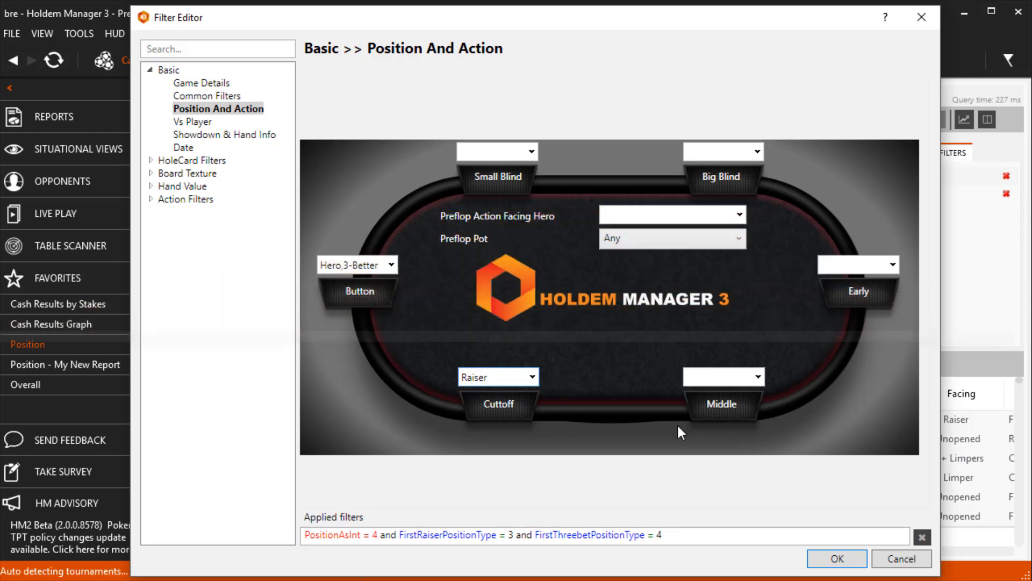
pyautogui.click(838, 559)
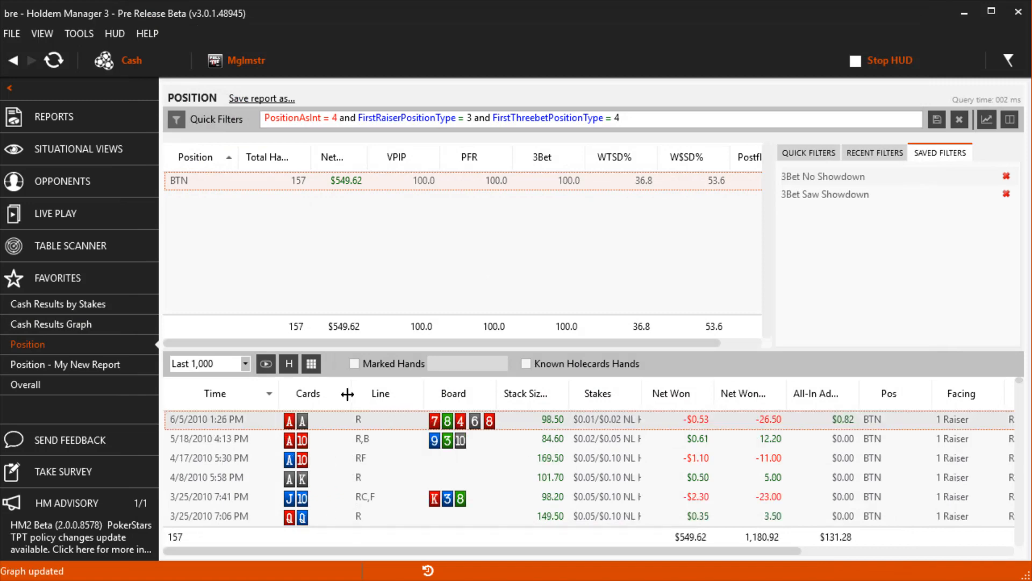
# Open the AA hand from 6/5/2010 1:26 PM in the hand replayer and advance the replay
pyautogui.doubleClick(312, 421)
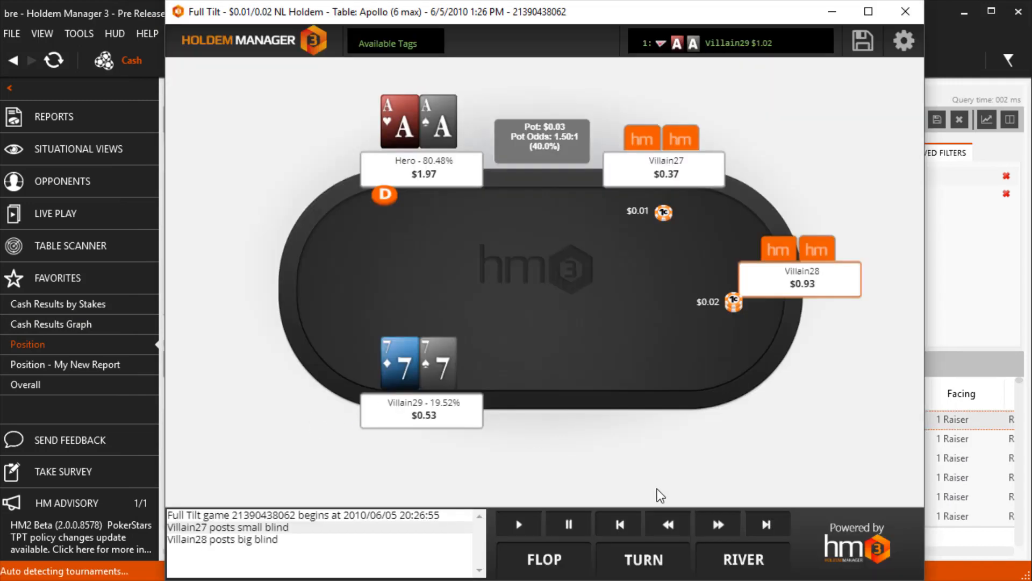
pyautogui.click(710, 527)
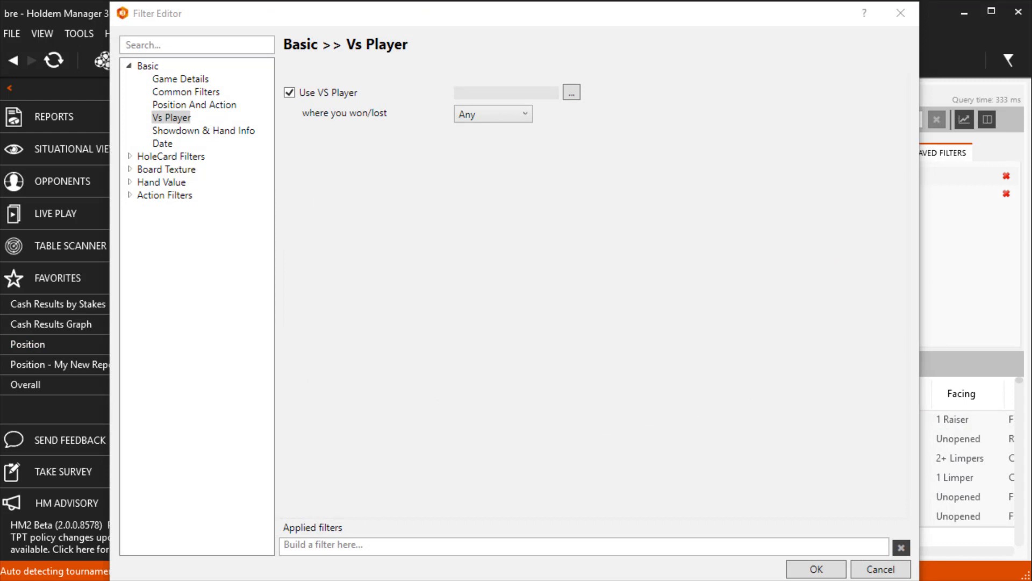
# Examine the Showdown & Hand Info filters with the Final Pot Size comparison options, the Date filters and the Holdem hole card filters
pyautogui.click(223, 131)
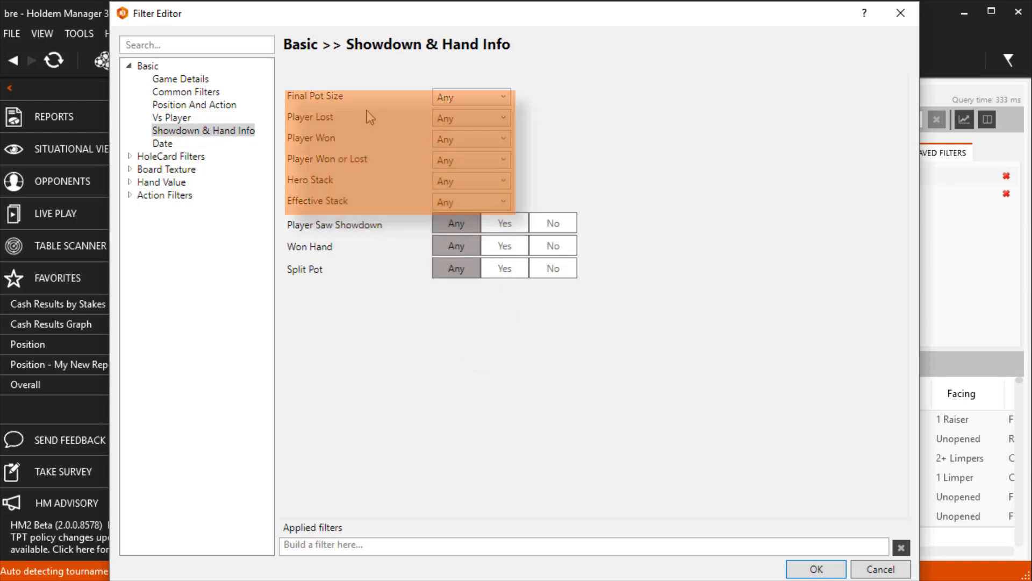
pyautogui.click(472, 97)
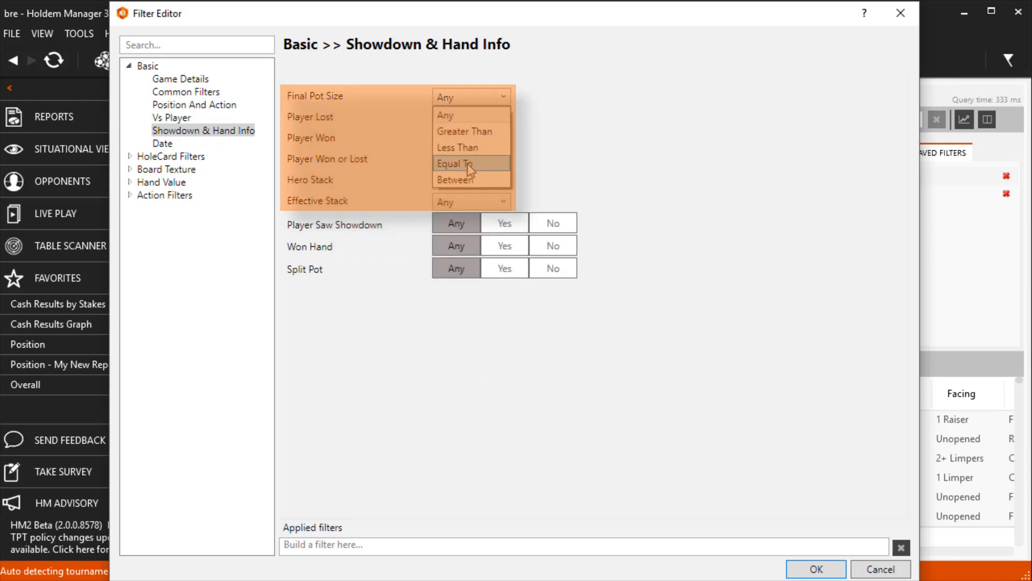
pyautogui.click(370, 79)
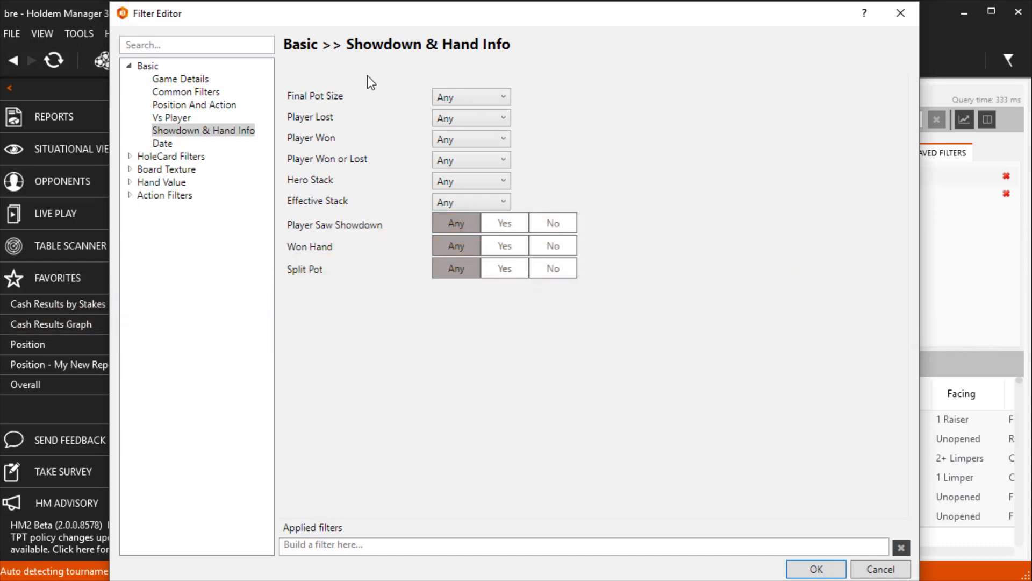
pyautogui.click(163, 145)
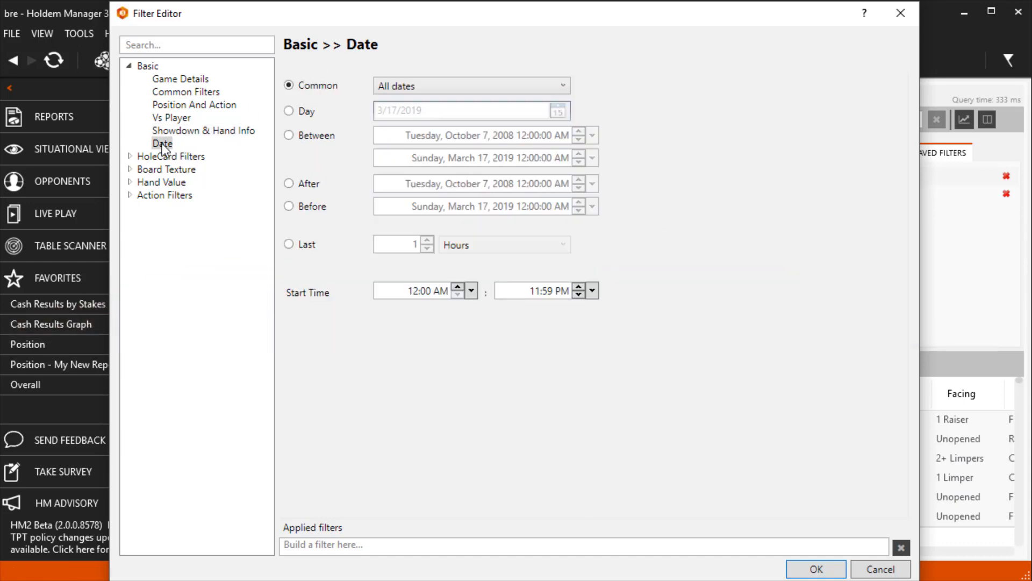
pyautogui.click(191, 157)
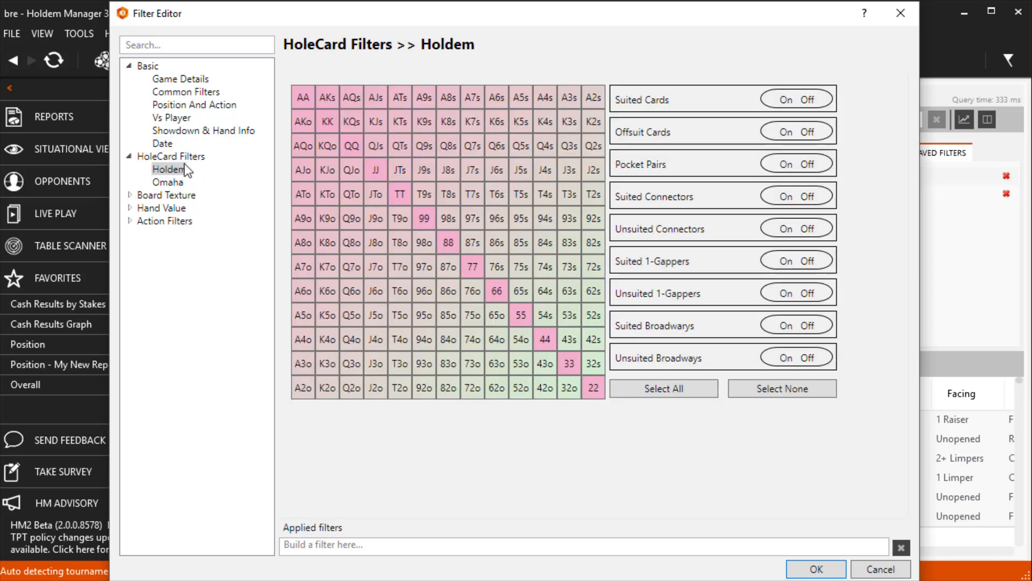
# Select the individual starting hands T5o, 77, T7s, TT, JJ, KQs, KK and QQ, and extend the selection to all hands
pyautogui.click(735, 387)
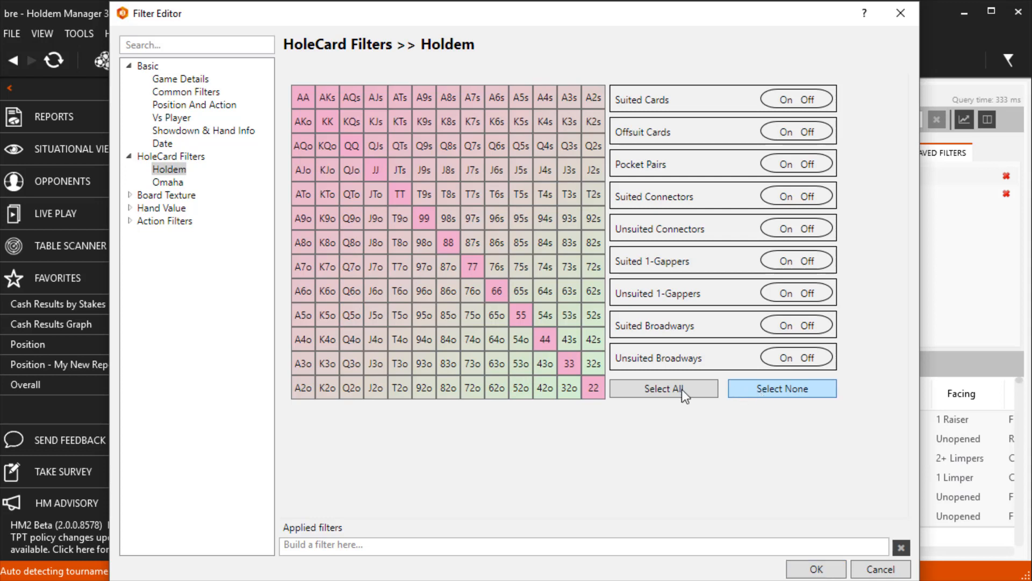
pyautogui.click(405, 311)
pyautogui.click(474, 263)
pyautogui.click(471, 197)
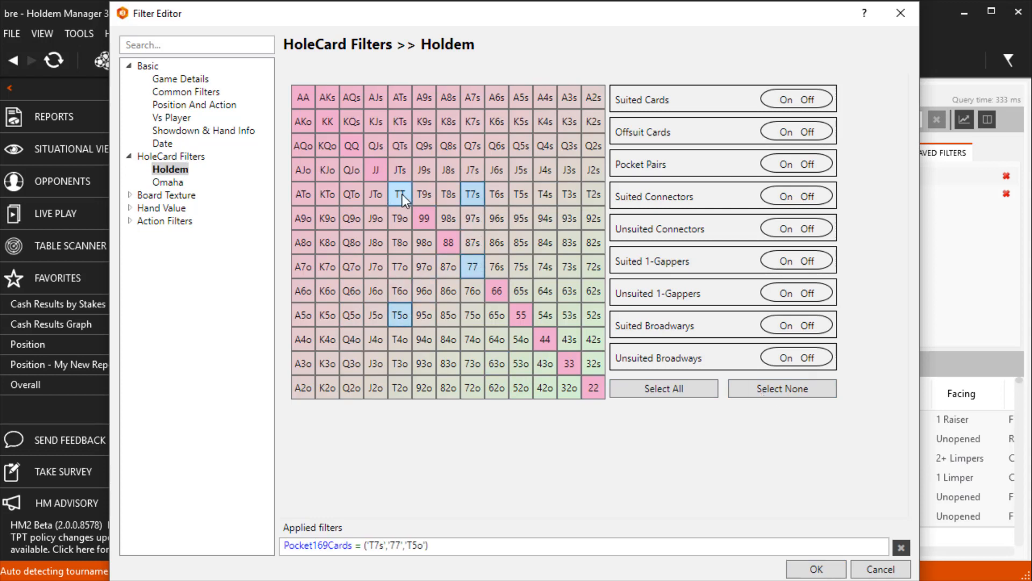
pyautogui.click(403, 195)
pyautogui.click(380, 166)
pyautogui.click(342, 130)
pyautogui.click(335, 123)
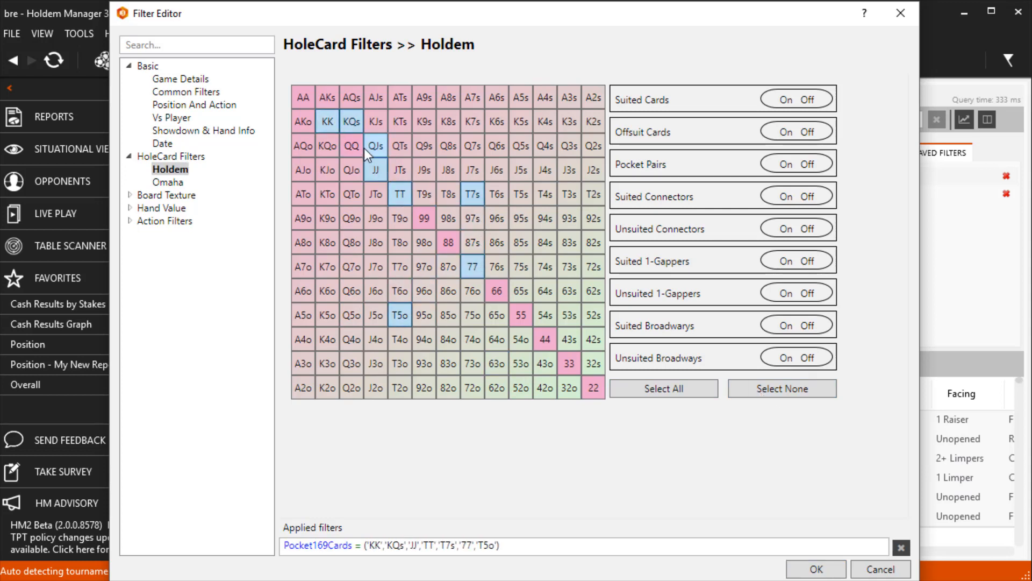
pyautogui.click(357, 146)
pyautogui.click(689, 389)
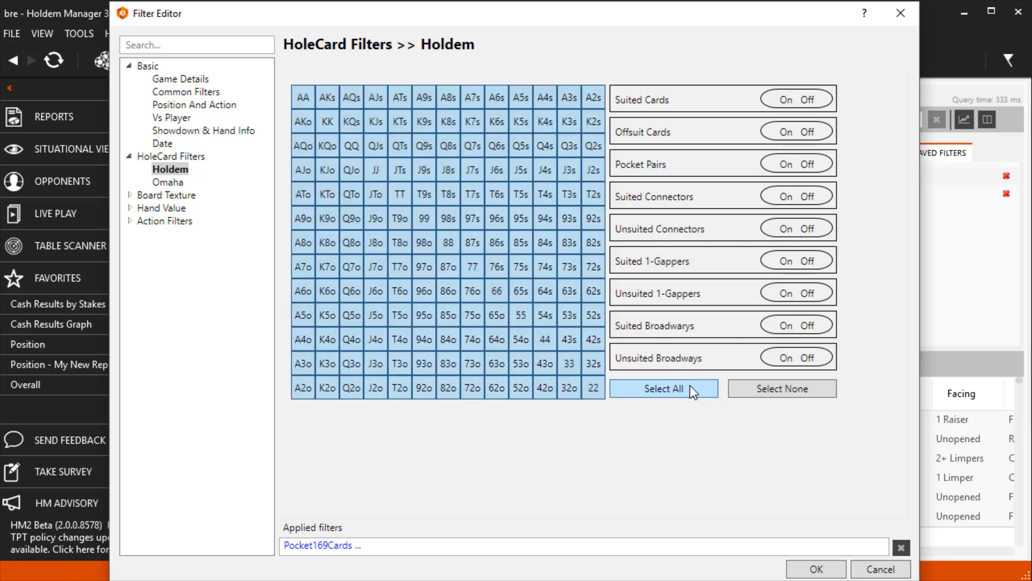
# Clear the starting hand selection and turn on the Suited Cards and Offsuit Cards groups
pyautogui.click(777, 395)
pyautogui.click(786, 100)
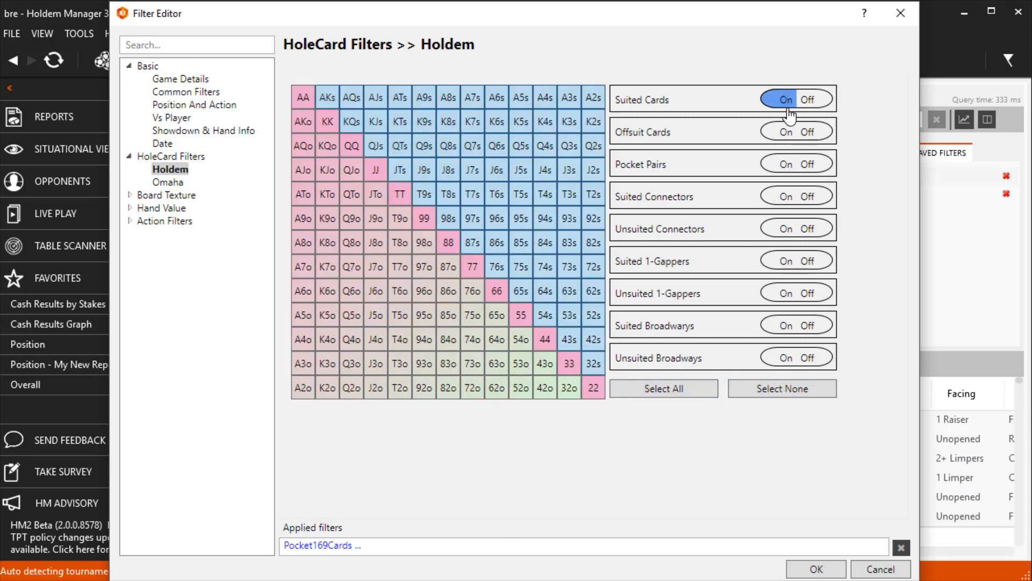
pyautogui.click(787, 132)
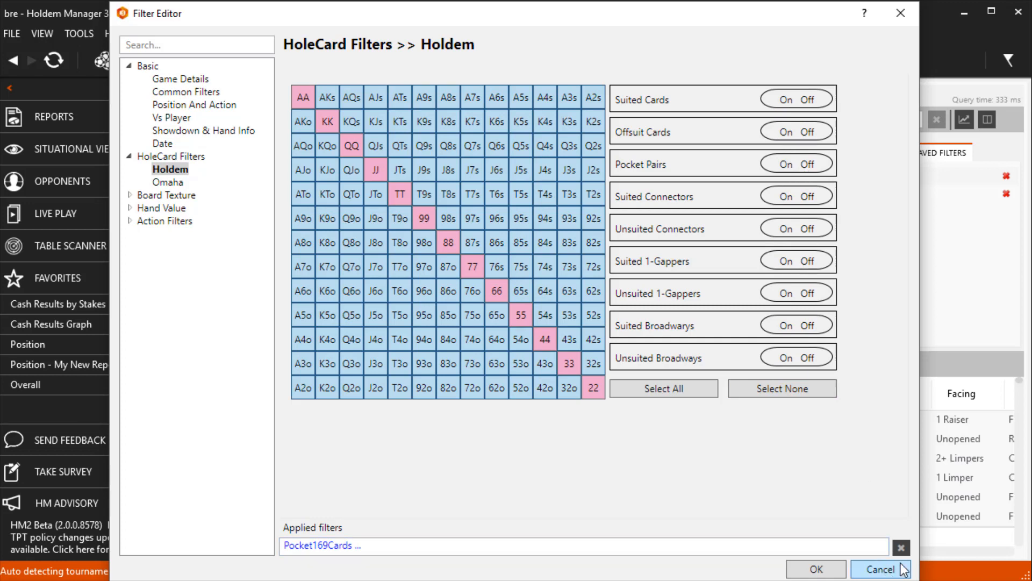
# Clear the applied starting hand filter and enter 20% as the custom Omaha hole card filter
pyautogui.click(901, 546)
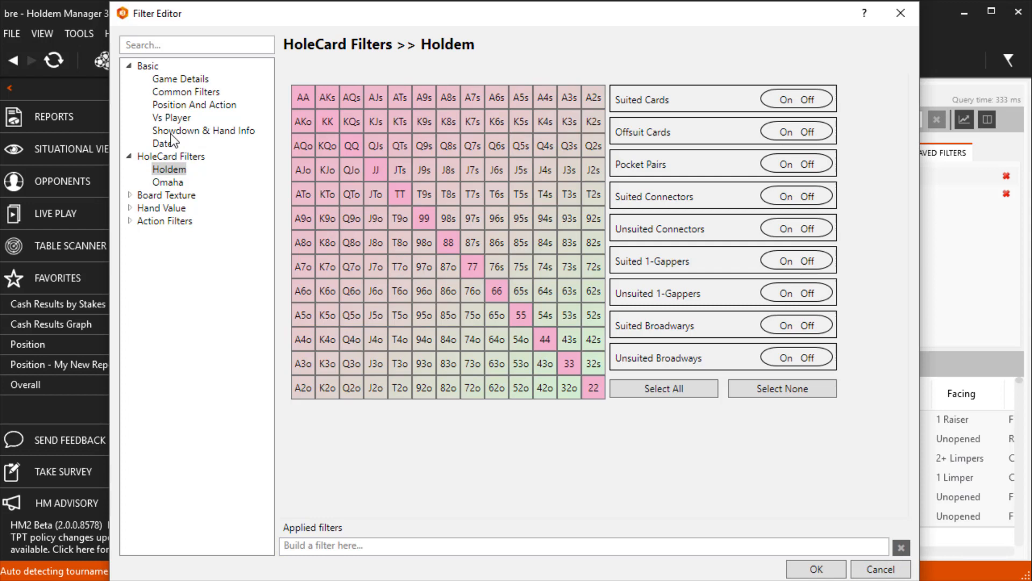
pyautogui.click(168, 184)
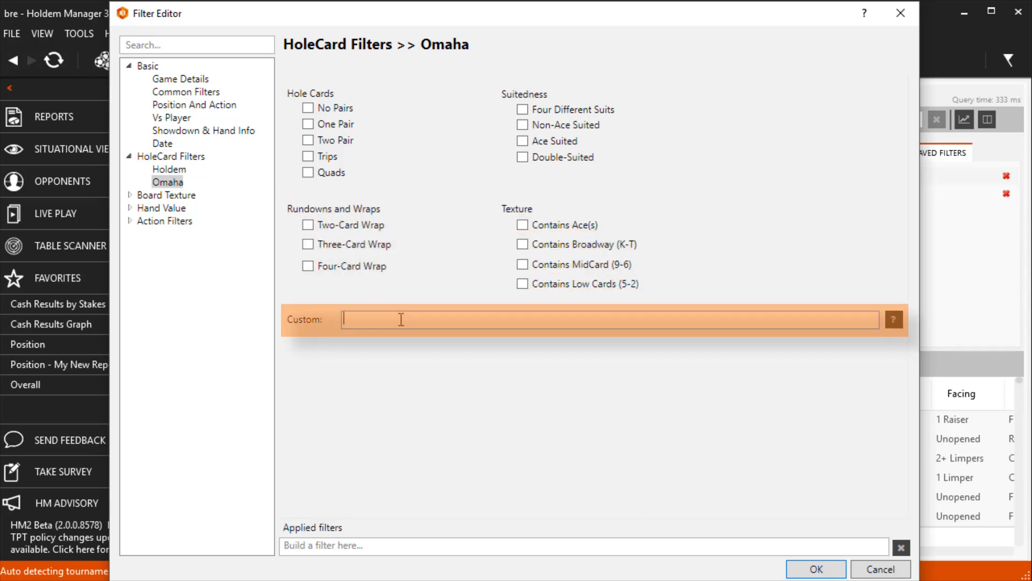
pyautogui.write('20%')
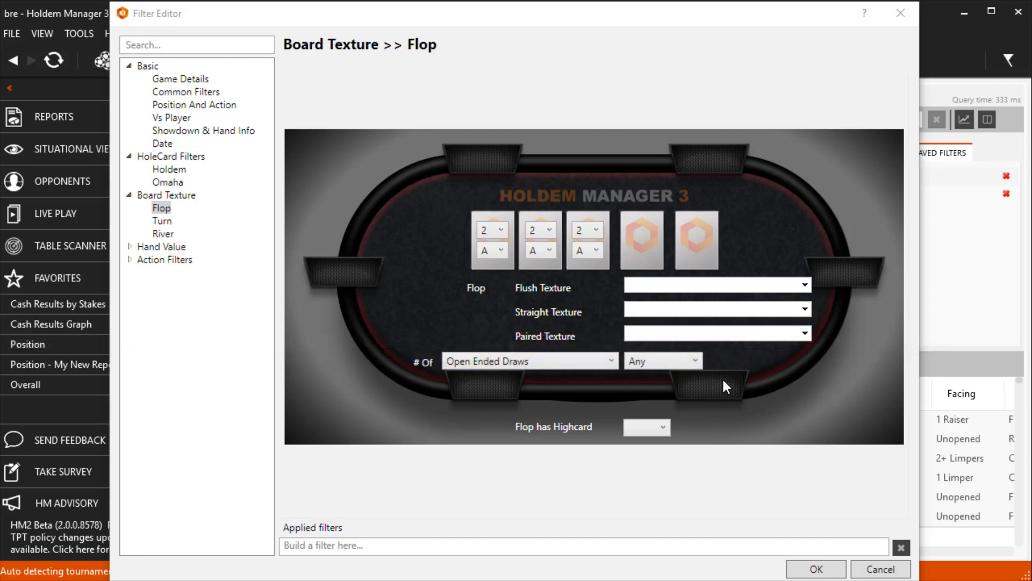
# Filter for flops with a 9 high card and the monochrome (3 of the same suit) flush texture, and apply the filter
pyautogui.click(649, 430)
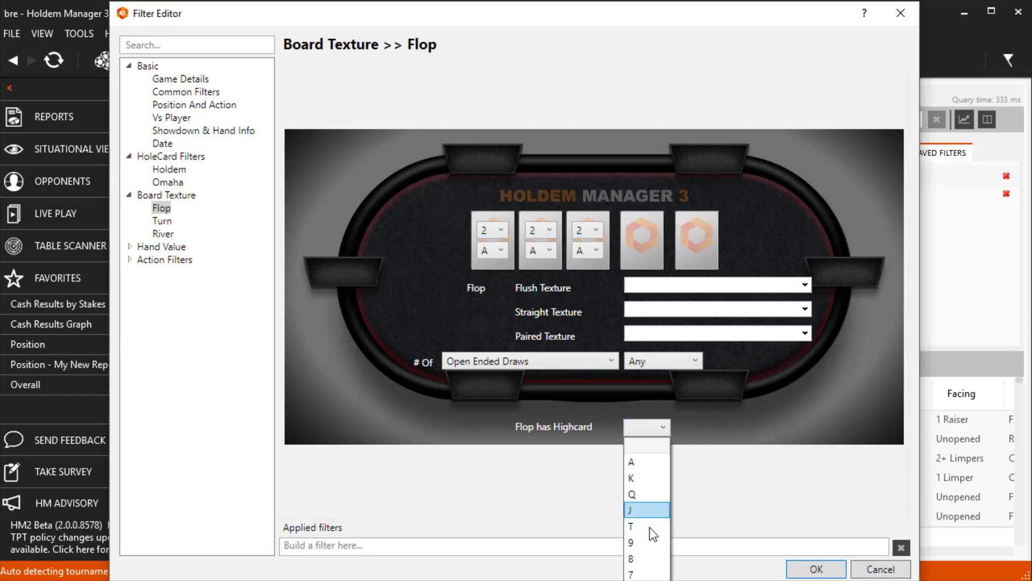
pyautogui.click(637, 543)
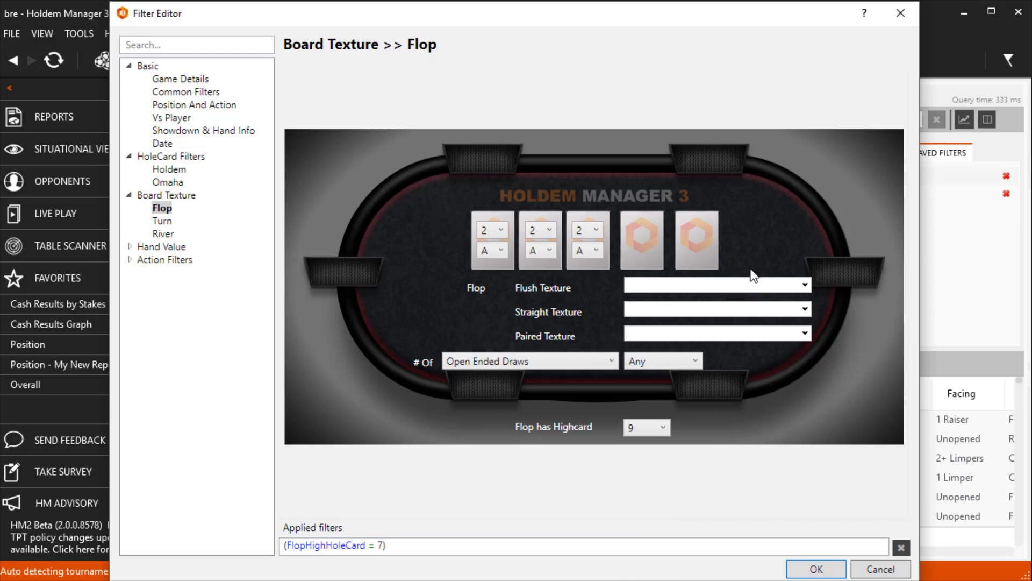
pyautogui.click(746, 287)
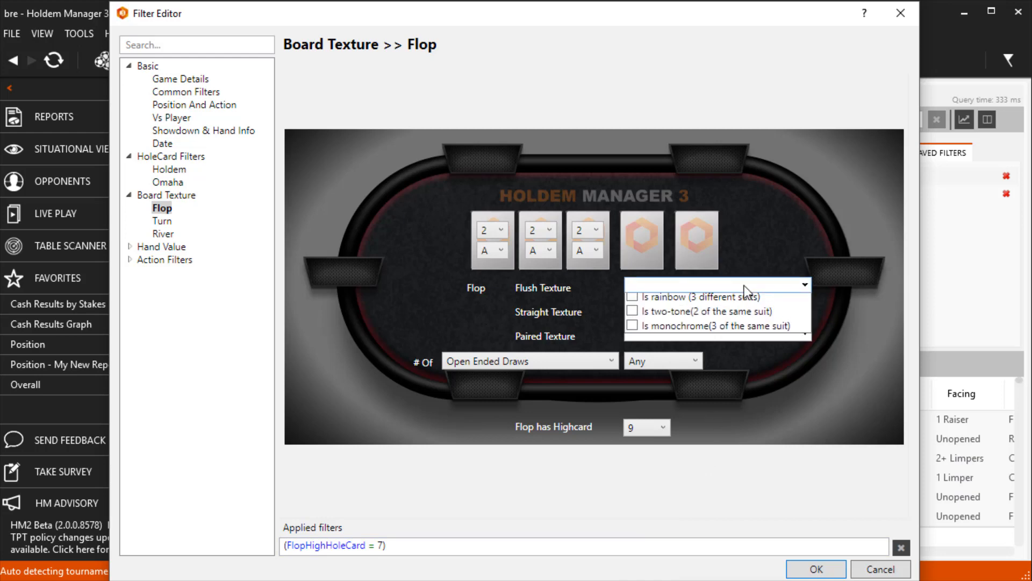
pyautogui.click(730, 328)
pyautogui.click(816, 568)
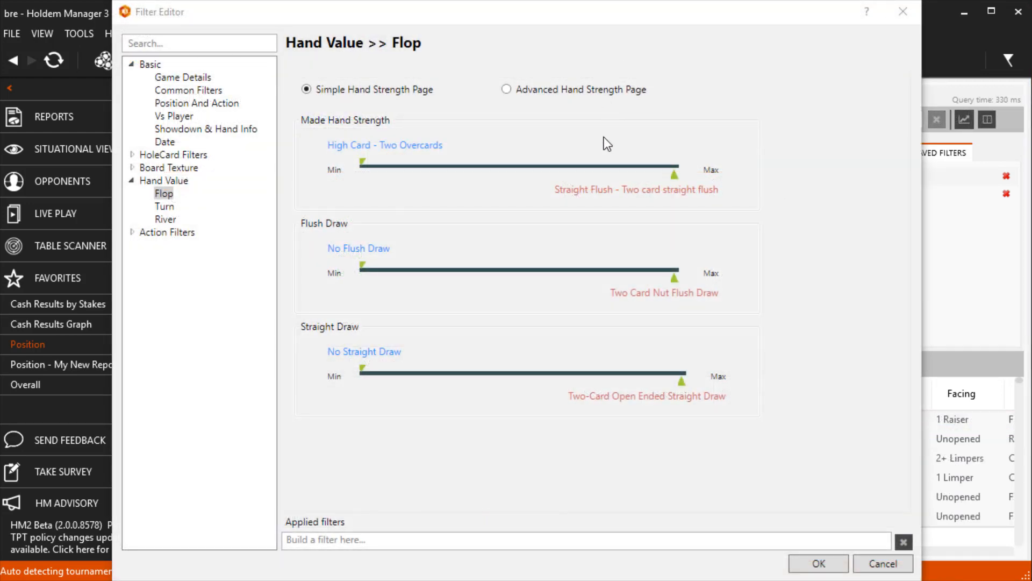
# Limit the flop made hand strength from One Pair - Paired Board - One Overcard to One Pair - Second Pair - Non Ace Kicker
pyautogui.click(360, 160)
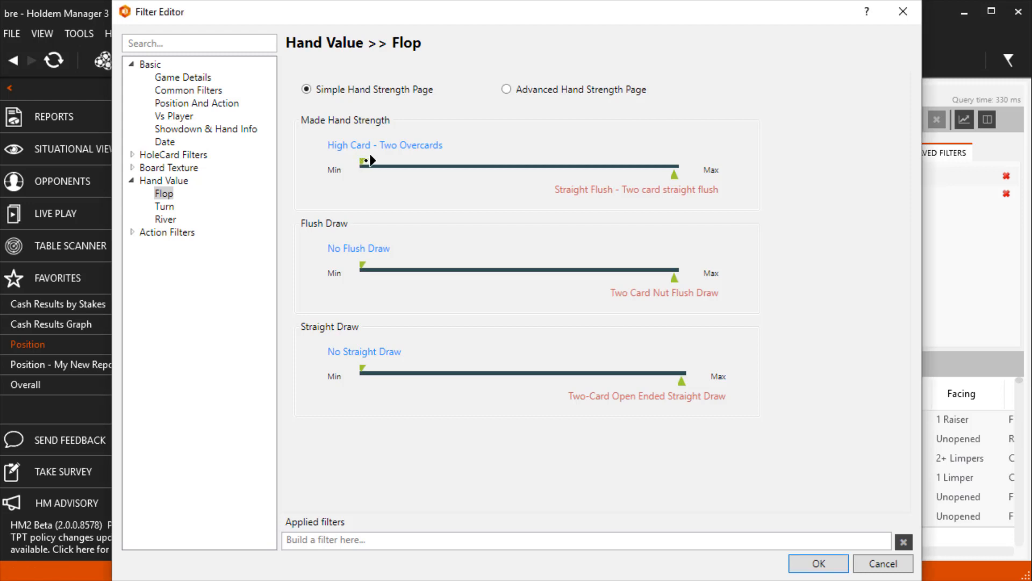
pyautogui.moveTo(371, 160); pyautogui.dragTo(430, 161)
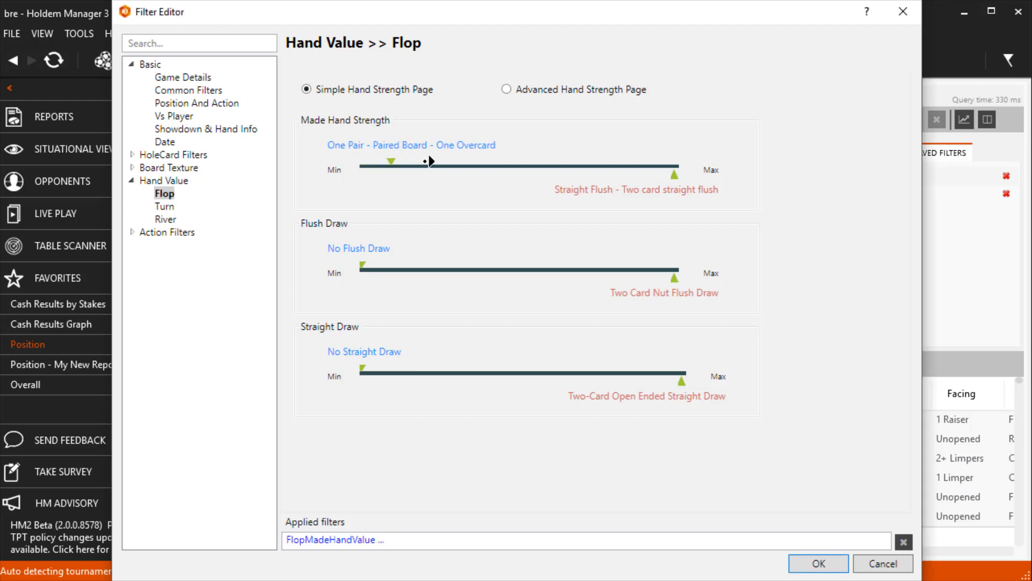
pyautogui.moveTo(671, 177); pyautogui.dragTo(427, 189)
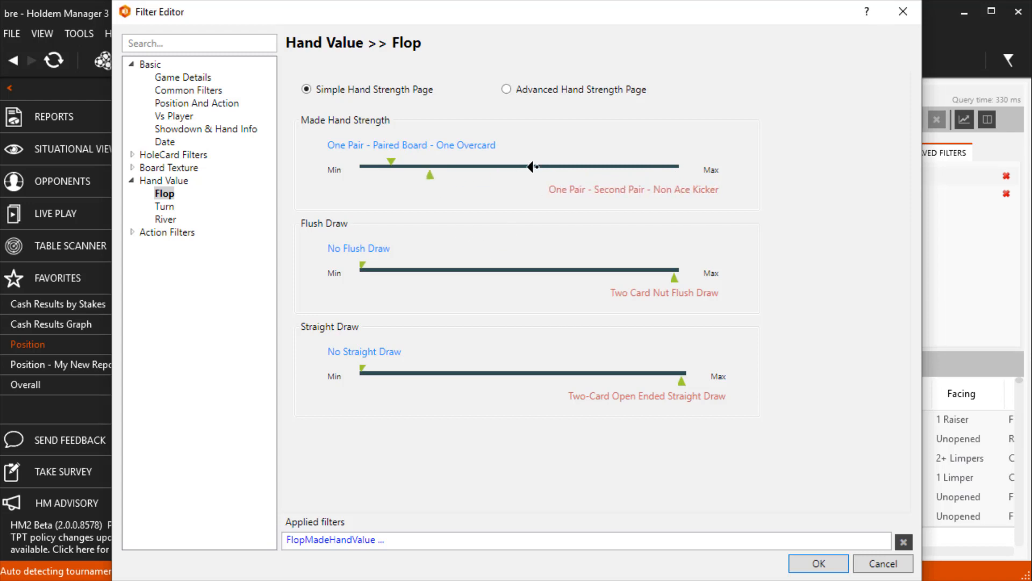
# Add One Pair - Paired Board - Two Overcards to the flop made hands in the advanced hand strength settings
pyautogui.click(575, 90)
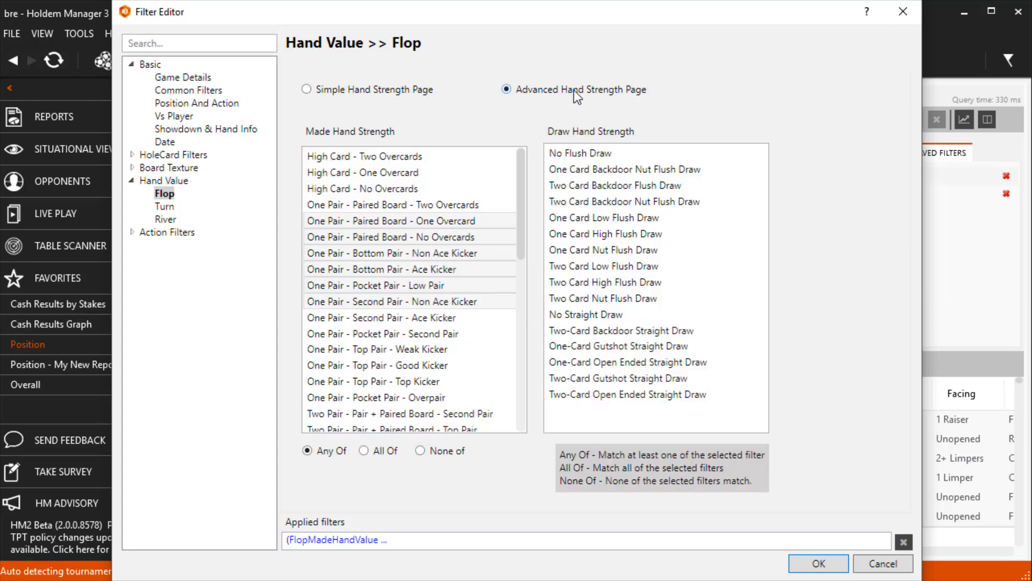
pyautogui.click(438, 203)
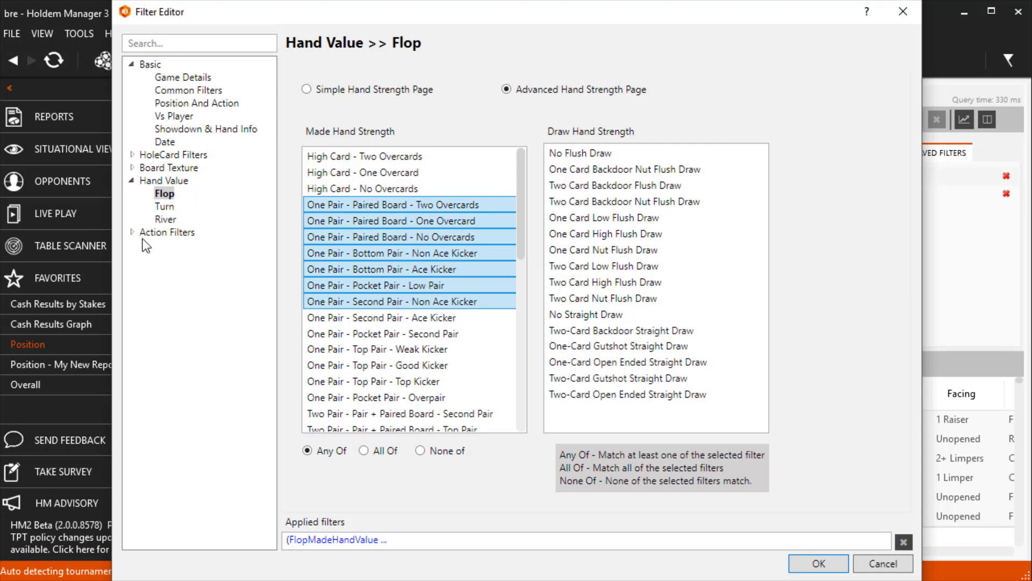
# Open the Preflop Betting Lines action filters and clear the applied flop hand value filter
pyautogui.click(155, 235)
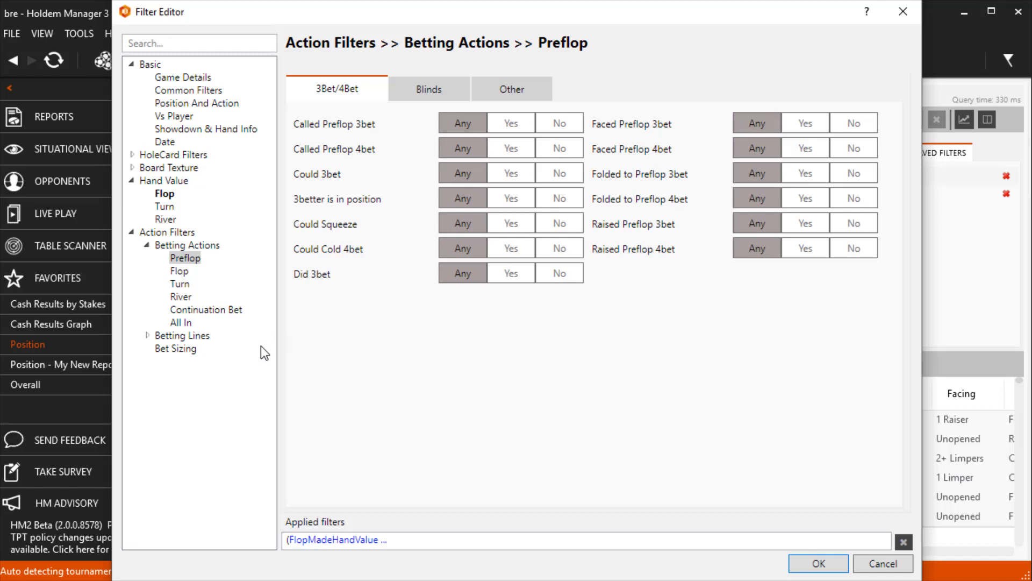
pyautogui.click(193, 338)
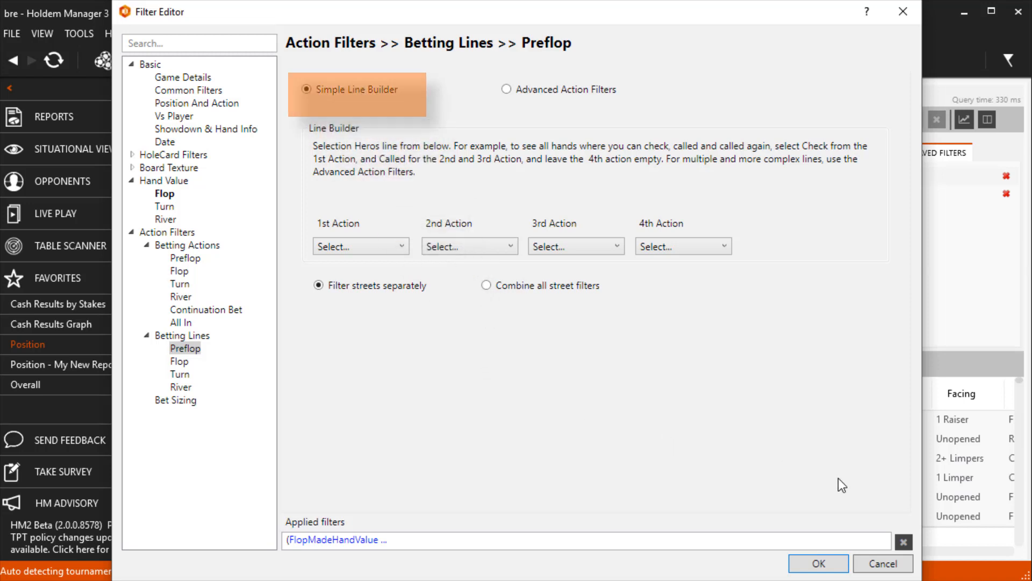
pyautogui.click(905, 542)
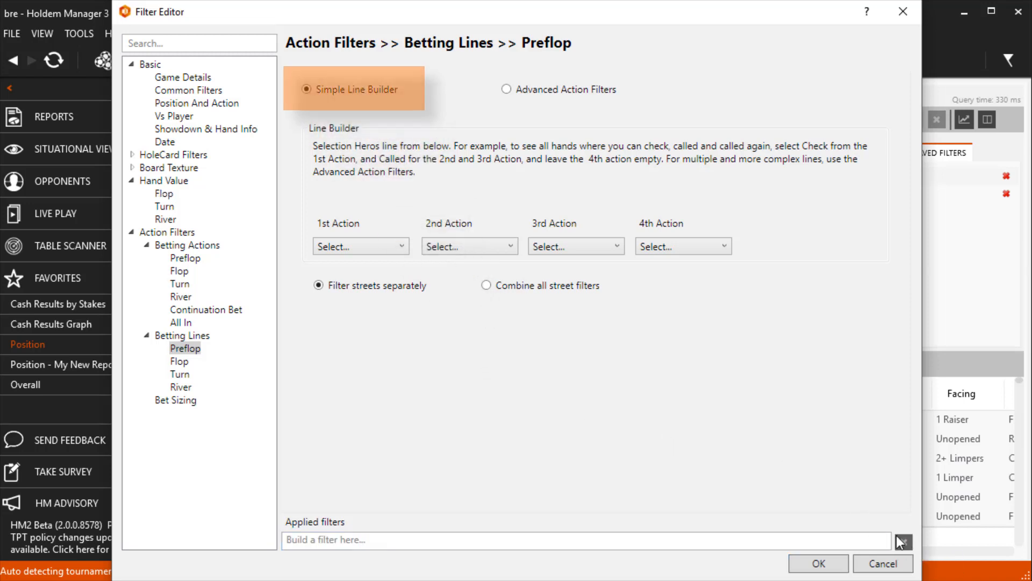
# Build a preflop betting line of Raise, Call, Call with the Simple Line Builder and apply the filter
pyautogui.click(374, 246)
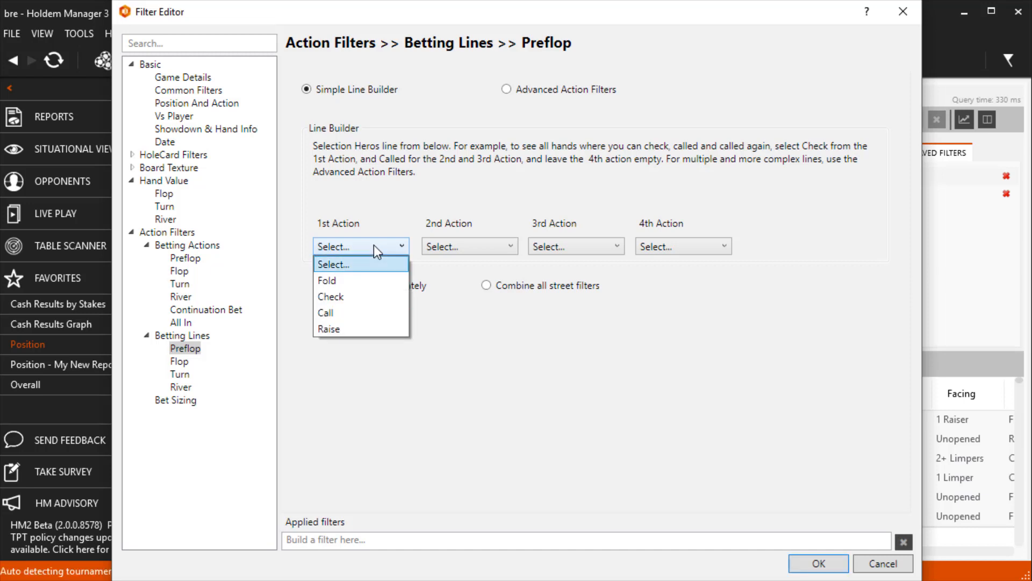
pyautogui.click(377, 329)
pyautogui.click(462, 246)
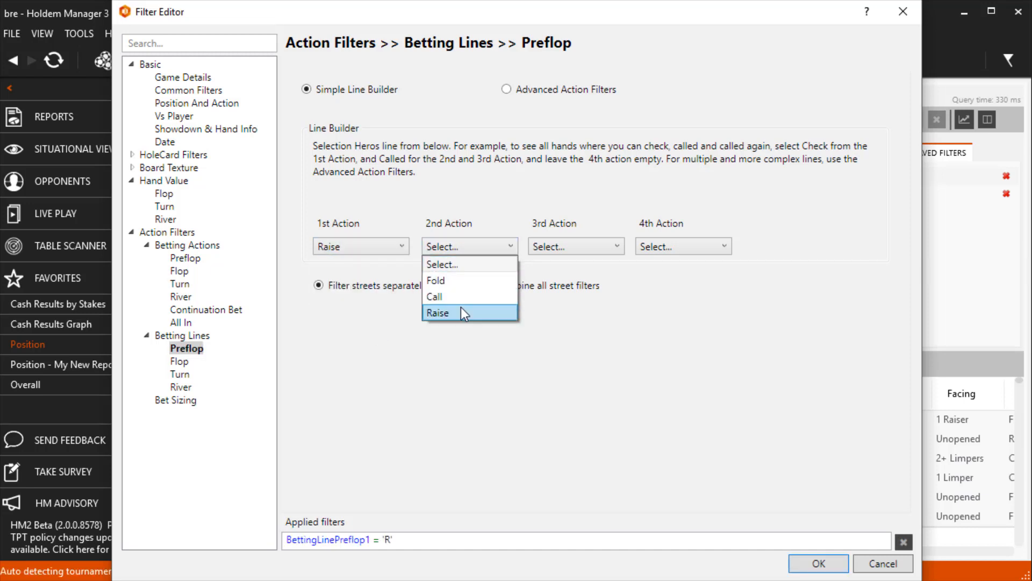
pyautogui.click(461, 297)
pyautogui.click(585, 246)
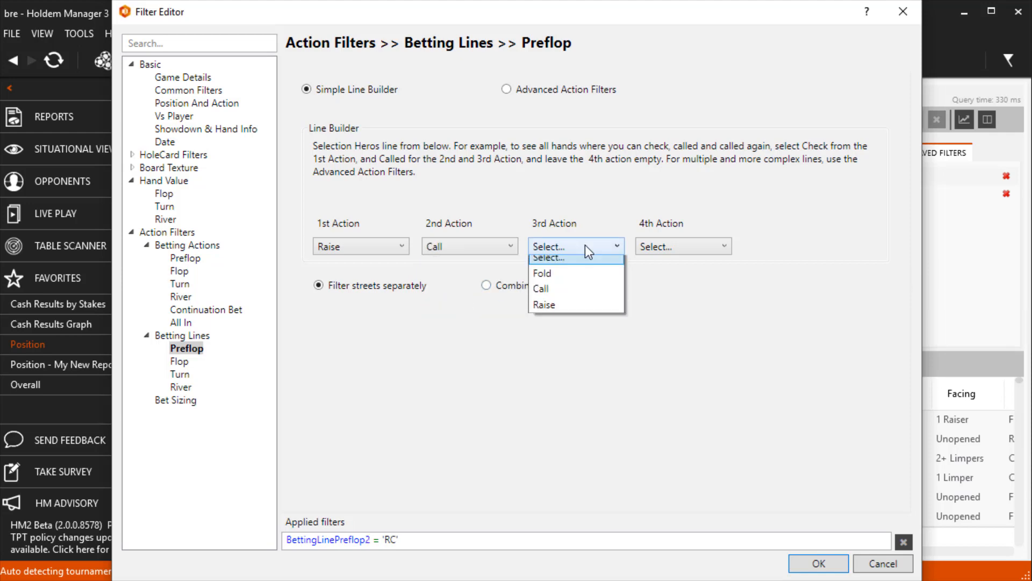
pyautogui.click(575, 296)
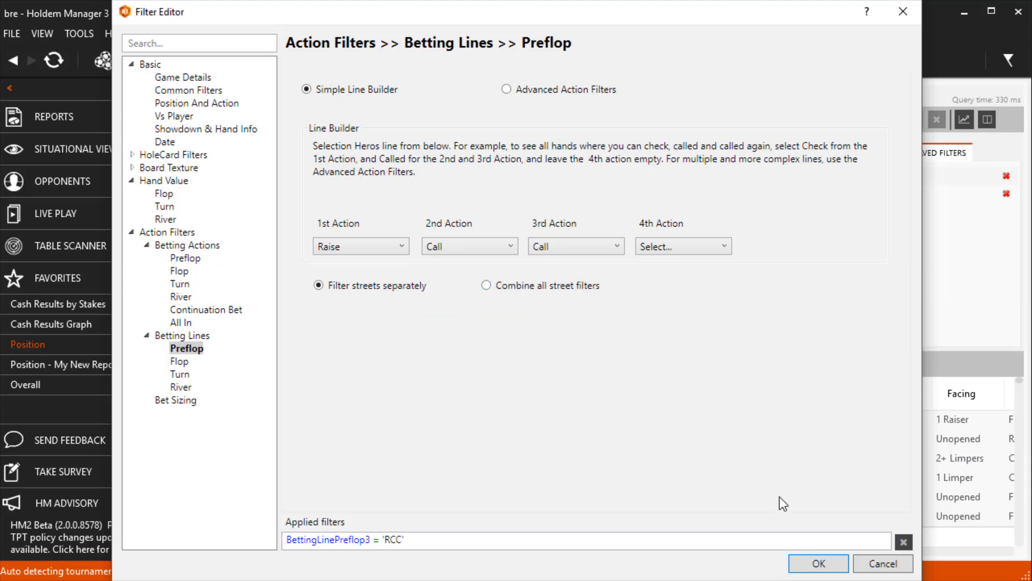
pyautogui.click(819, 563)
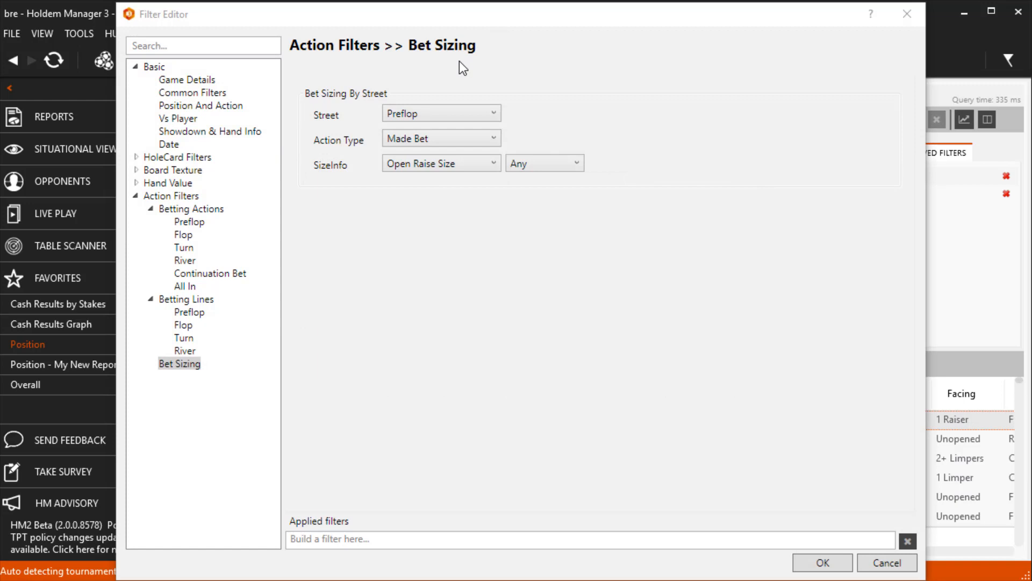
# Examine the Action Type options for preflop bet sizing
pyautogui.click(475, 142)
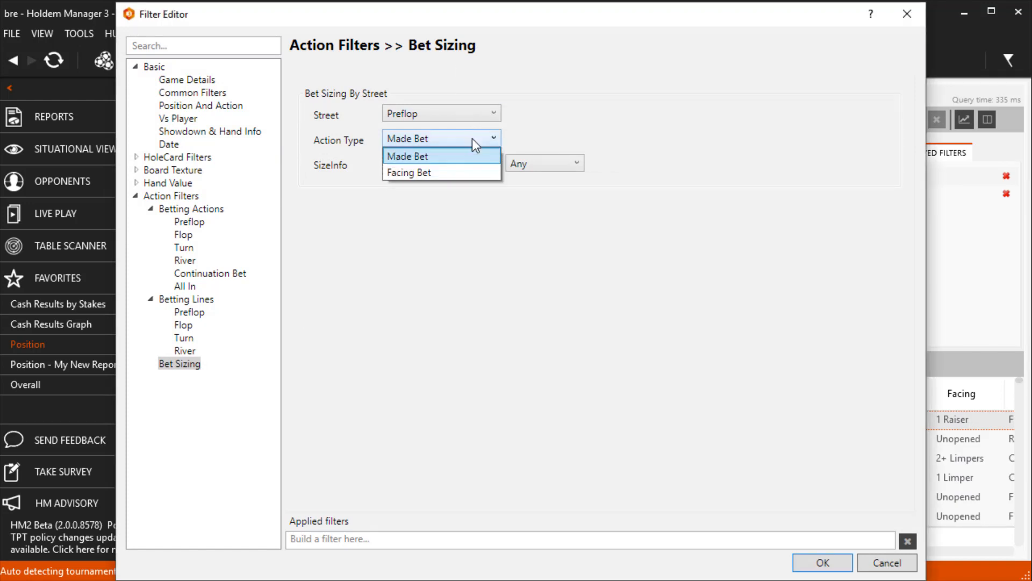
pyautogui.click(592, 108)
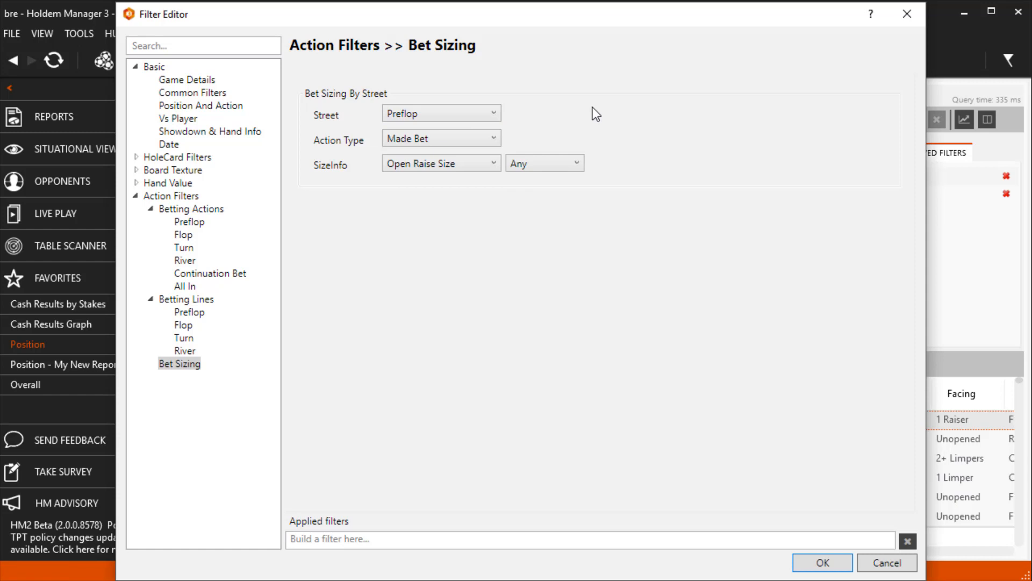